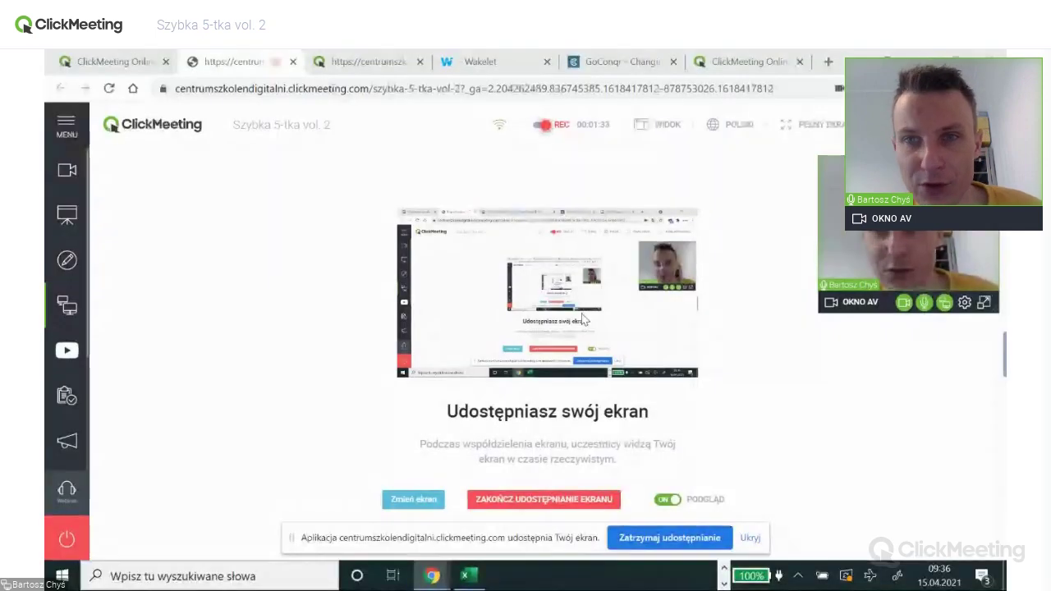
- Turn off the webcam in the meeting and open the Cram flashcards link from the Wakelet collection
left_click(863, 304)
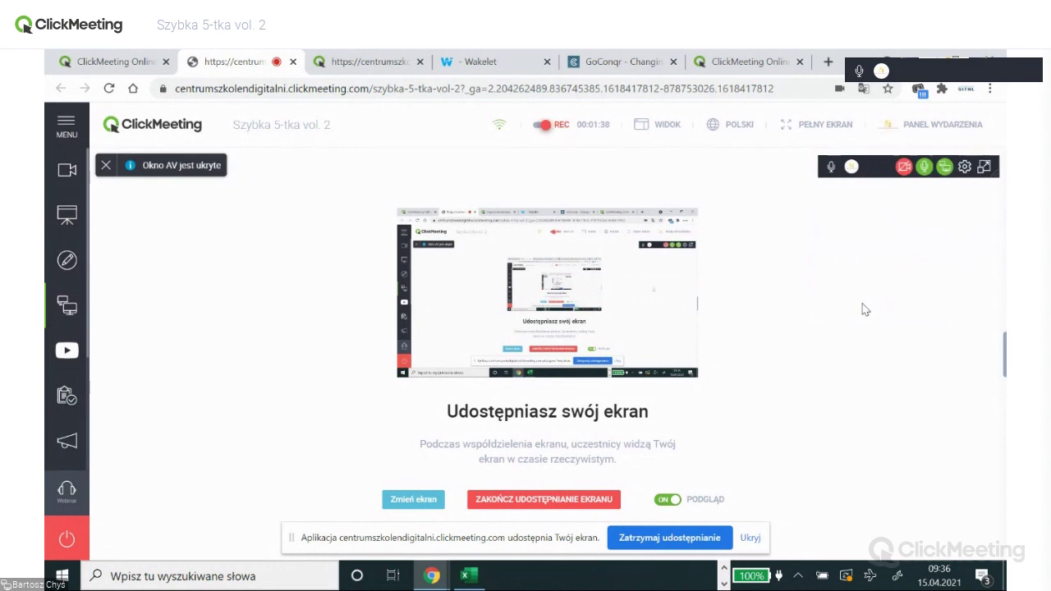
left_click(500, 65)
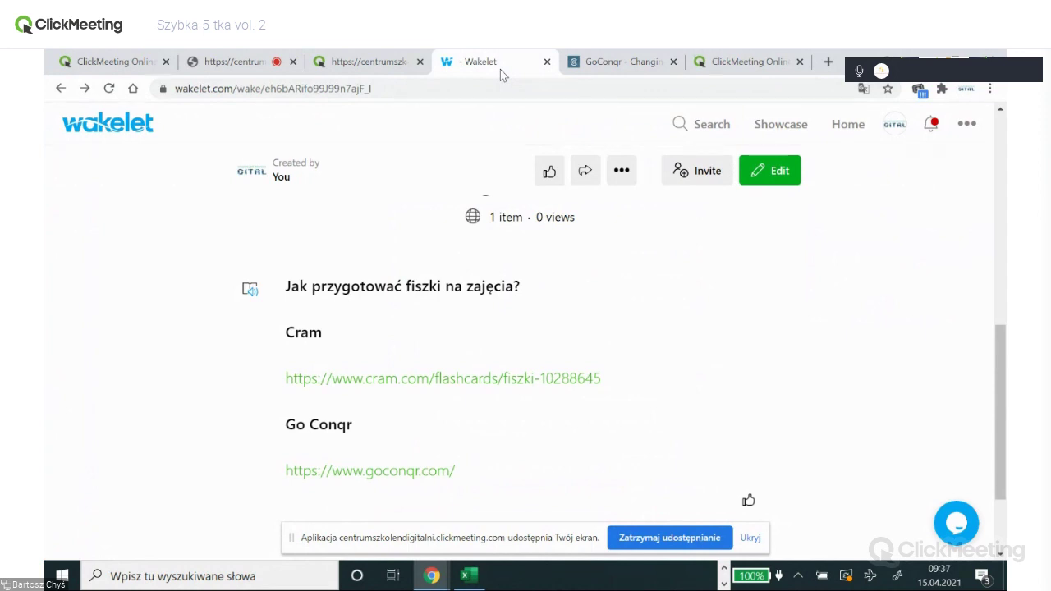
left_click_drag(1004, 359, 1002, 401)
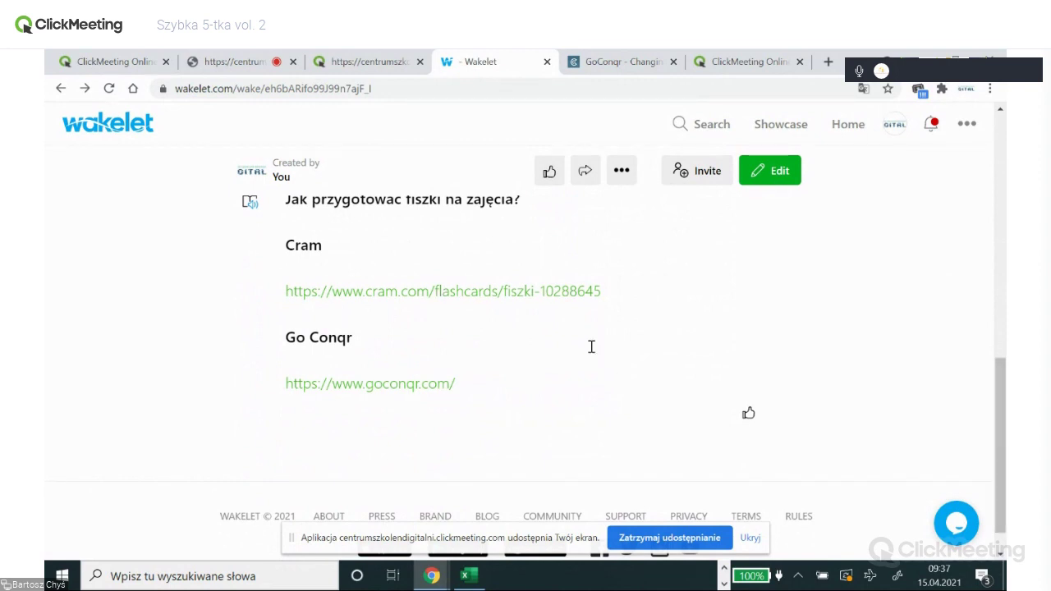
left_click(547, 297)
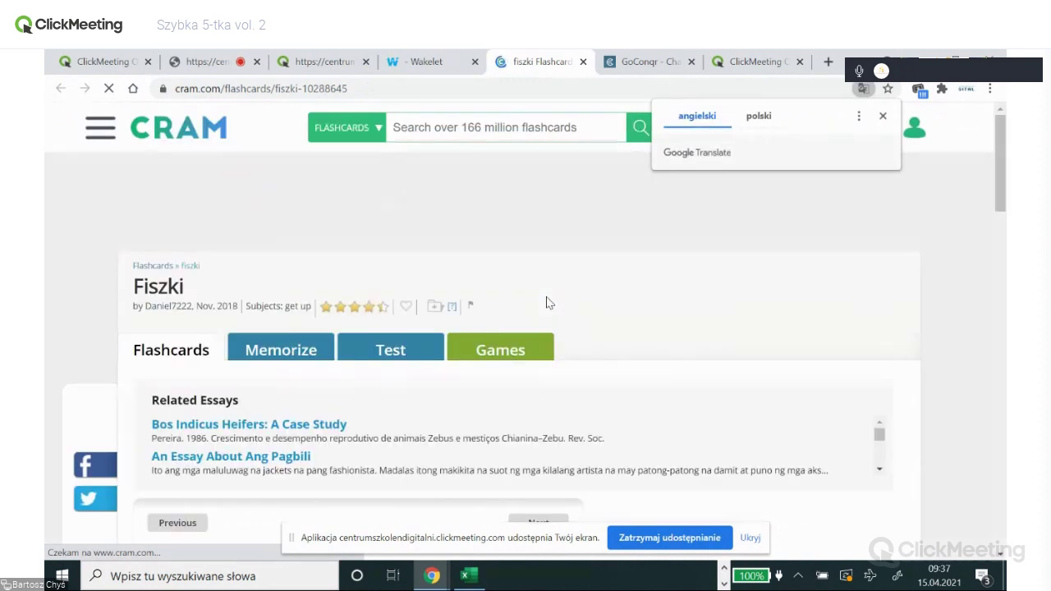
left_click(883, 117)
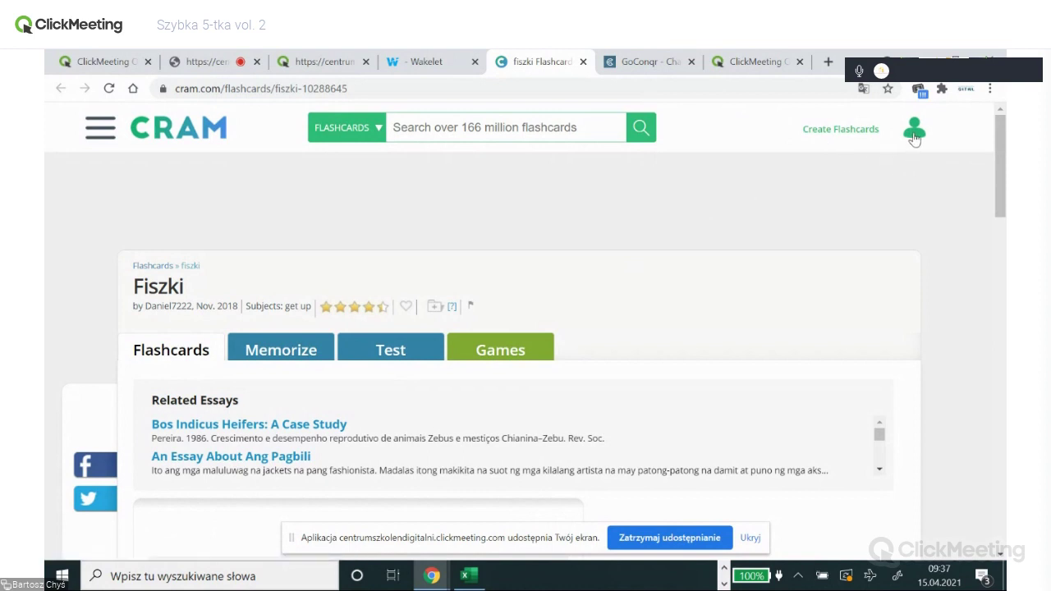
- Sign out of the Cram account and open the sign-in page
left_click(913, 133)
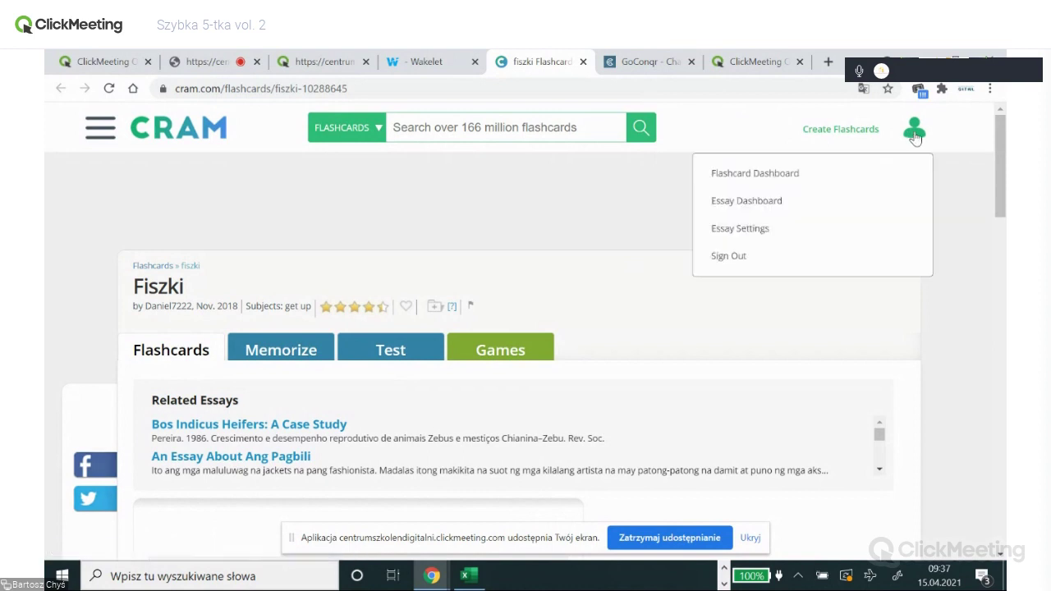
left_click(749, 258)
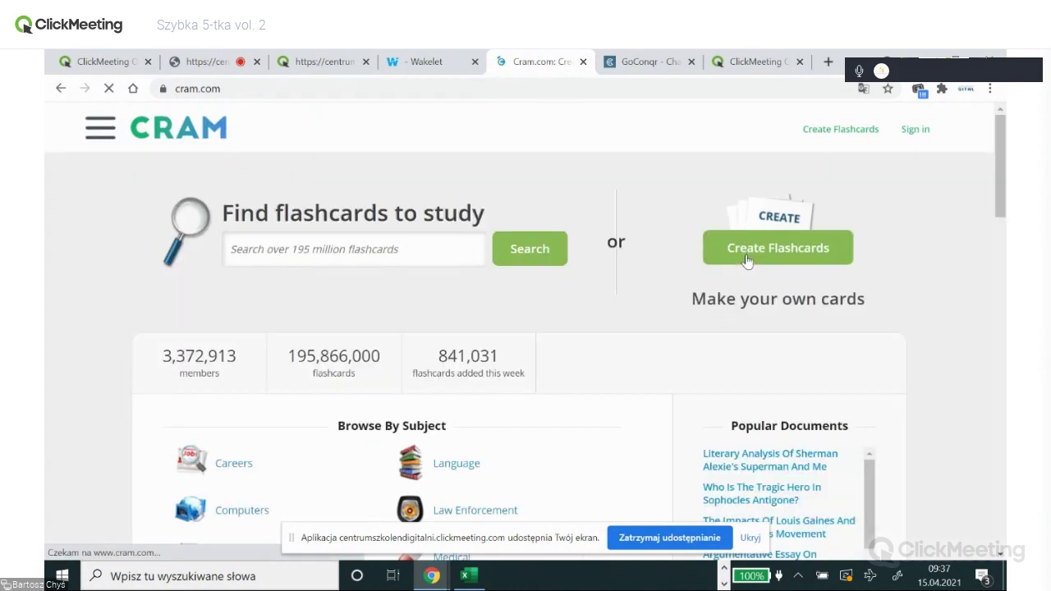
left_click(915, 131)
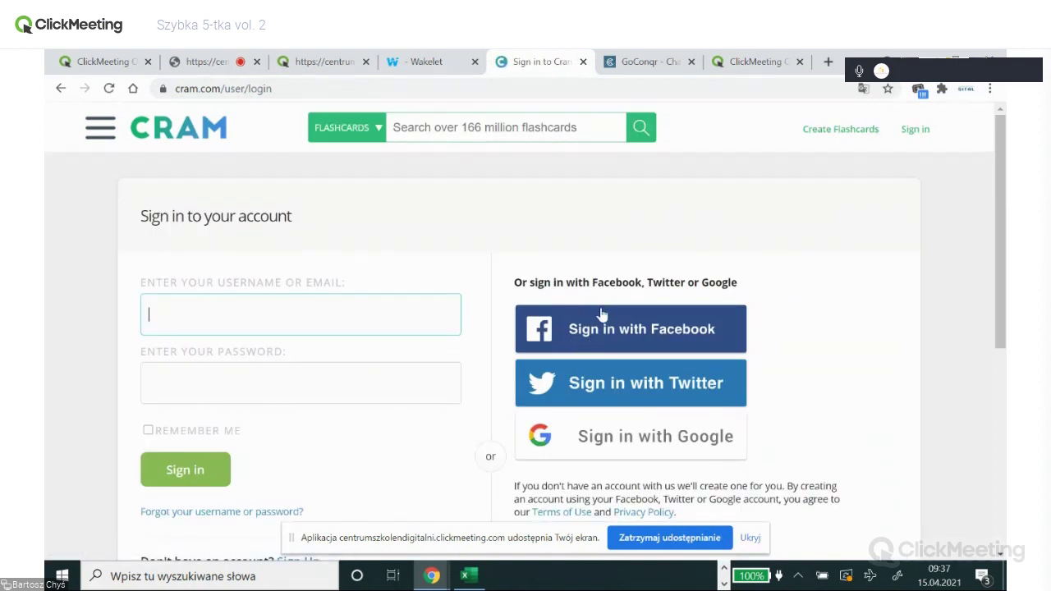
- Hide the screen-sharing notice and sign in to Cram with Facebook
left_click(750, 538)
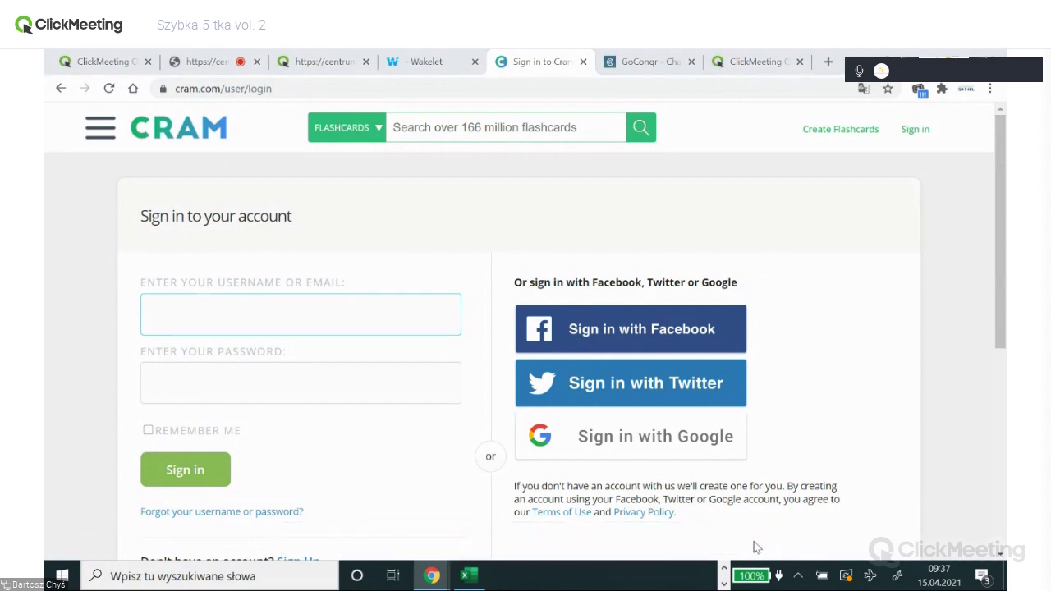
left_click(609, 330)
left_click(739, 206)
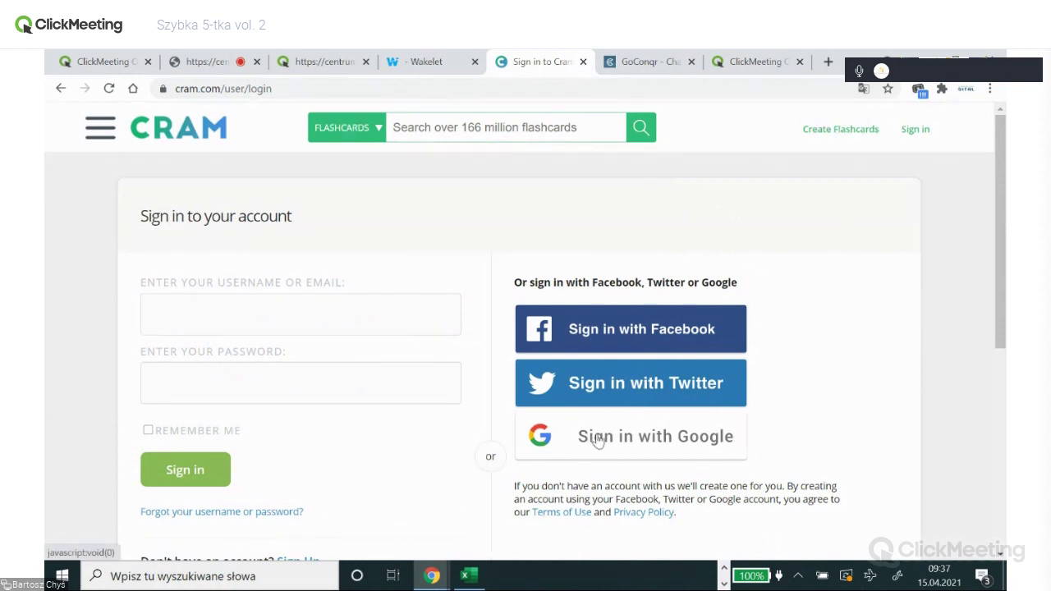
left_click(624, 329)
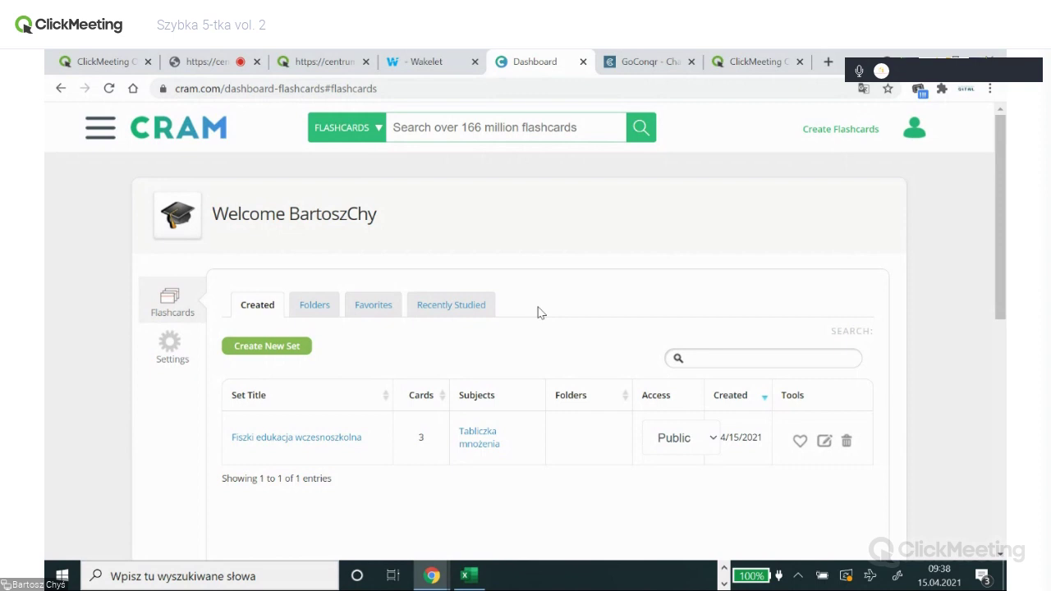
- Start a new flashcard set and title it "Tabliczka mnożenia"
left_click(838, 133)
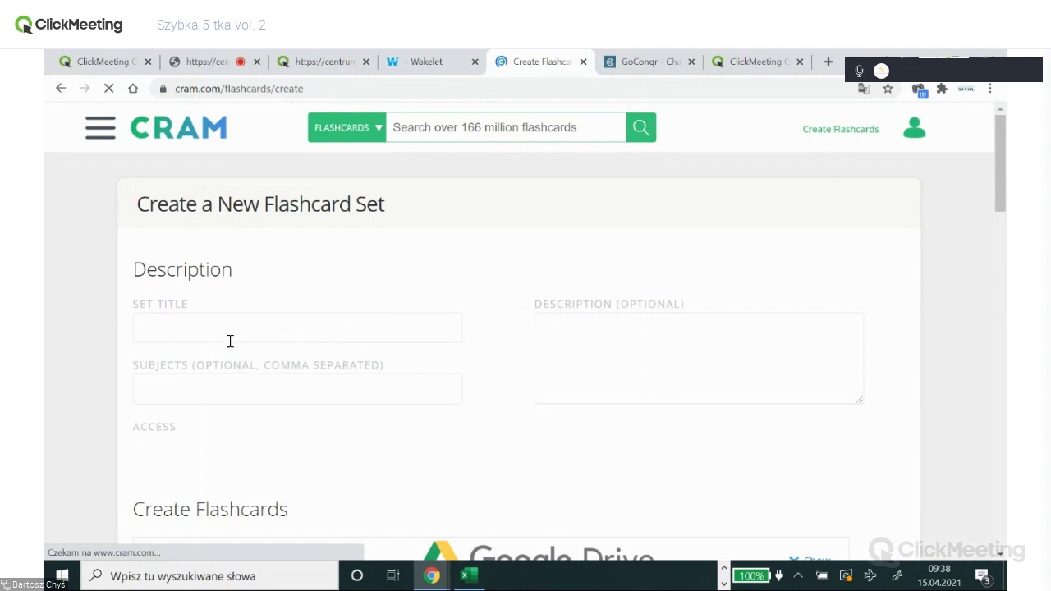
left_click(230, 331)
type("Tabli")
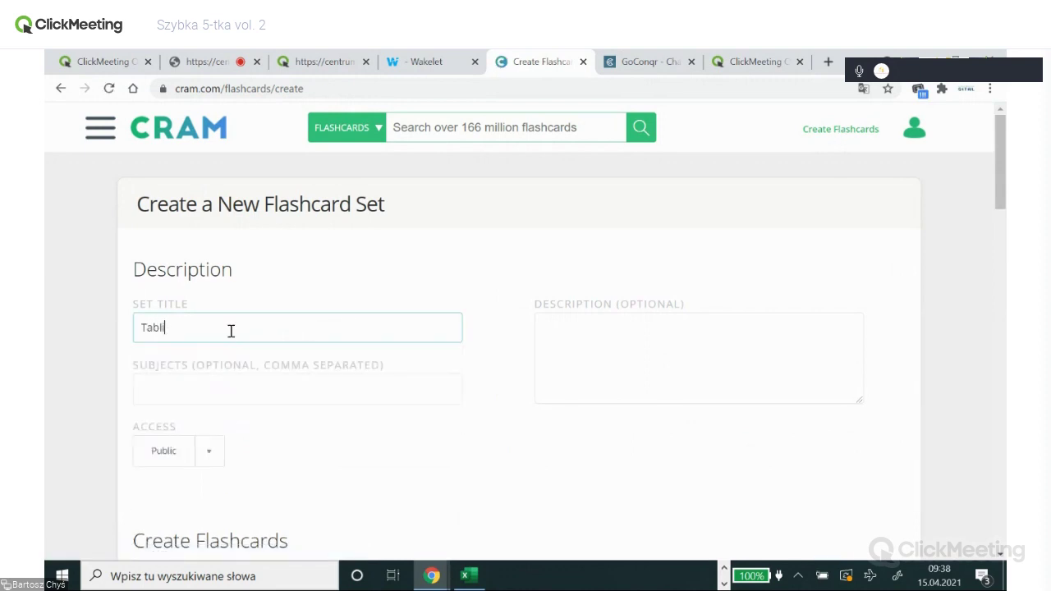
type("czka mni")
type("ożen")
- Look over the new set's optional description and subjects fields, the import option and the blank card rows
left_click(553, 342)
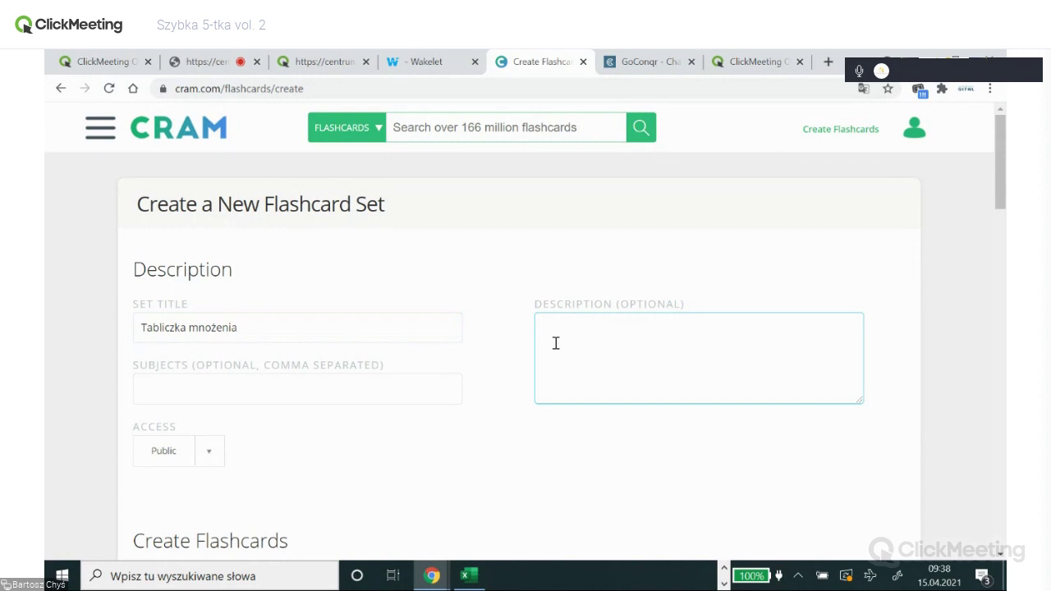
left_click(267, 386)
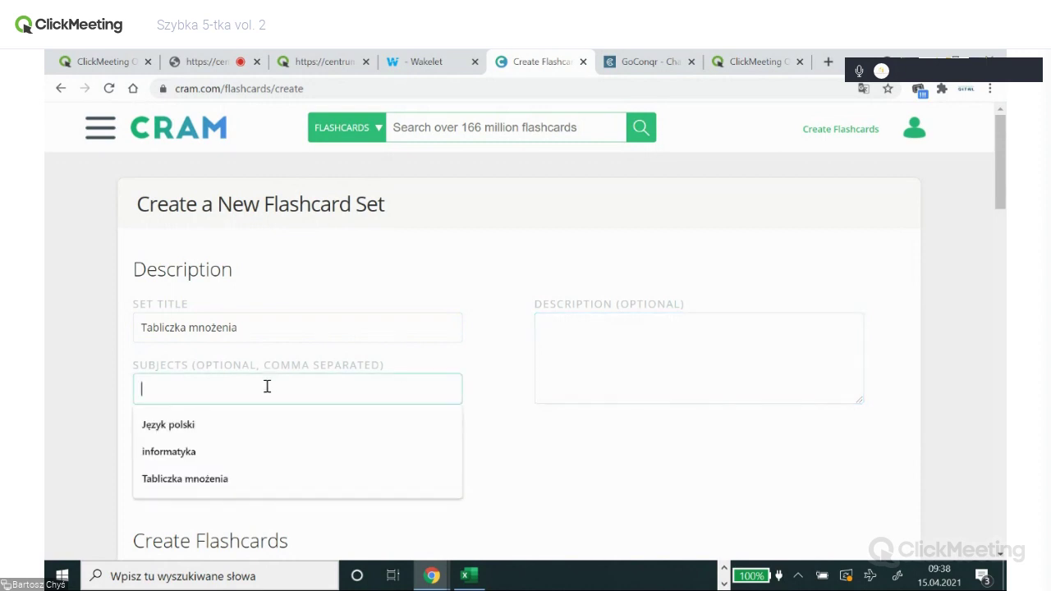
left_click(446, 293)
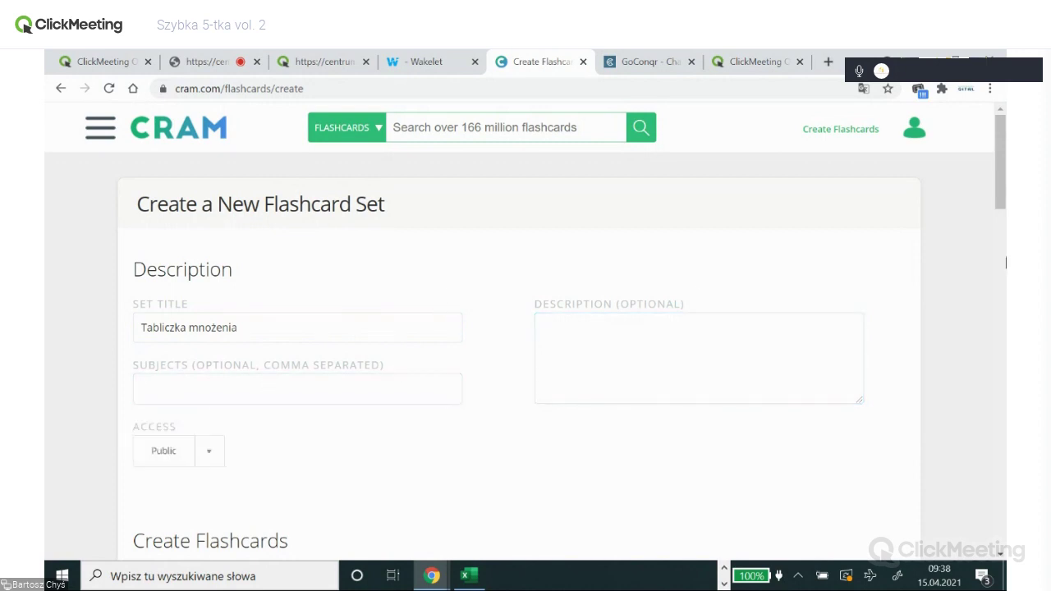
scroll(1002, 196, "down", 3)
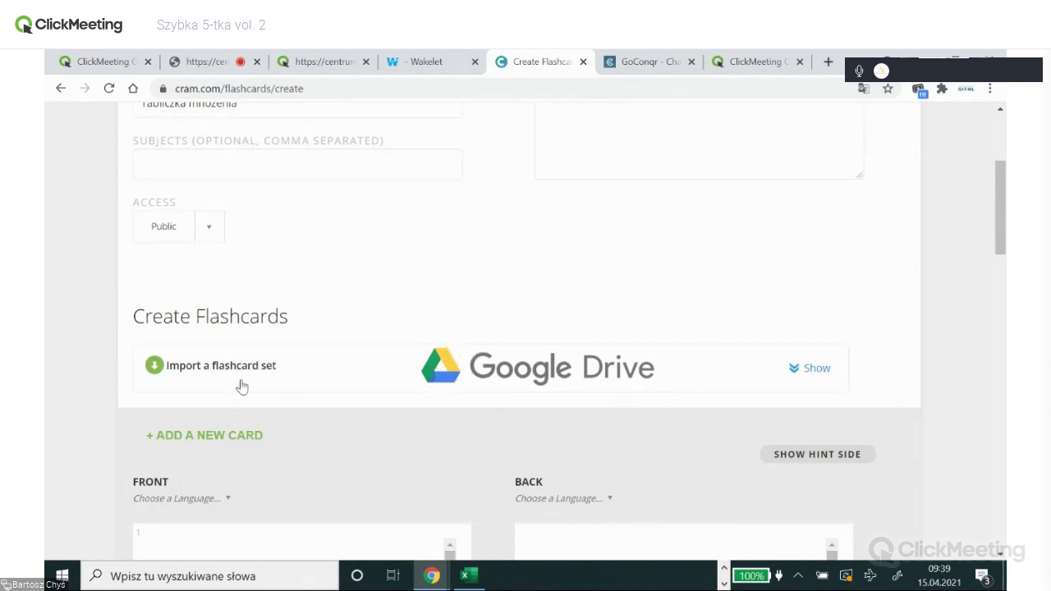
scroll(998, 271, "down", 2)
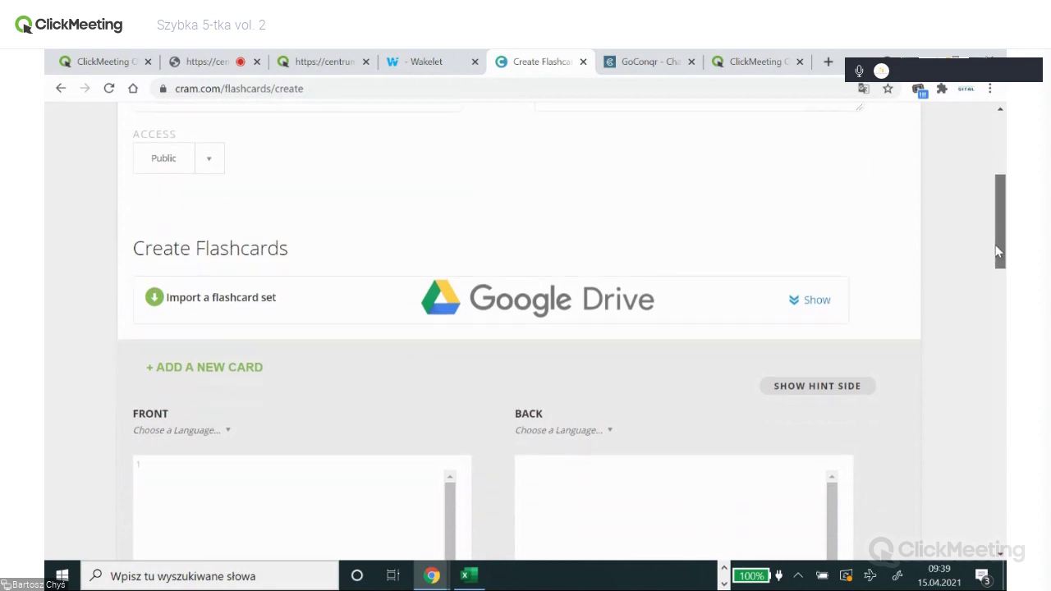
left_click_drag(995, 271, 995, 393)
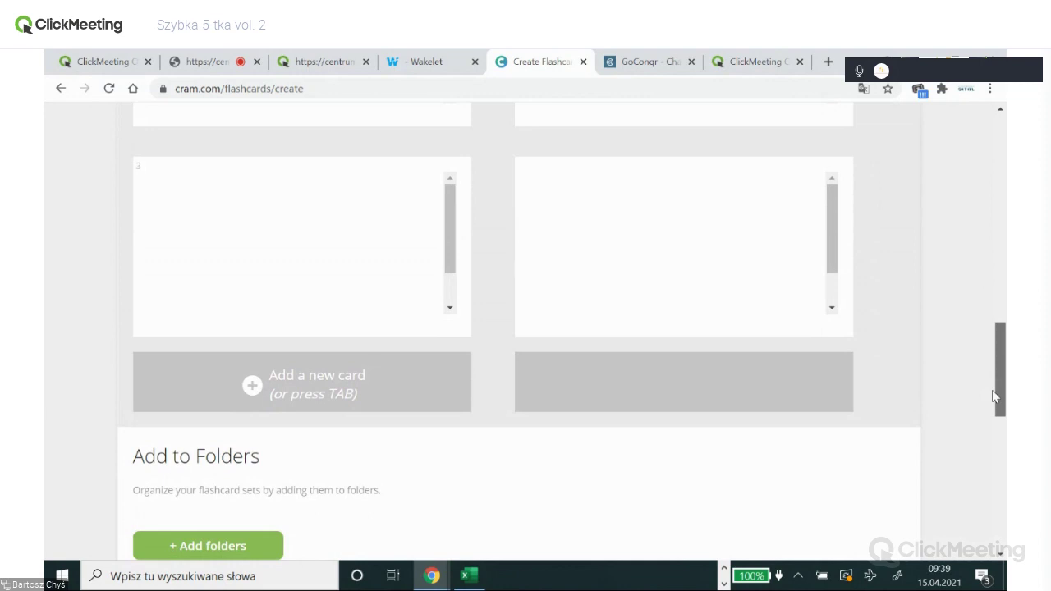
mouse_move(994, 396)
left_mouse_down()
mouse_move(999, 296)
mouse_move(999, 392)
left_mouse_up()
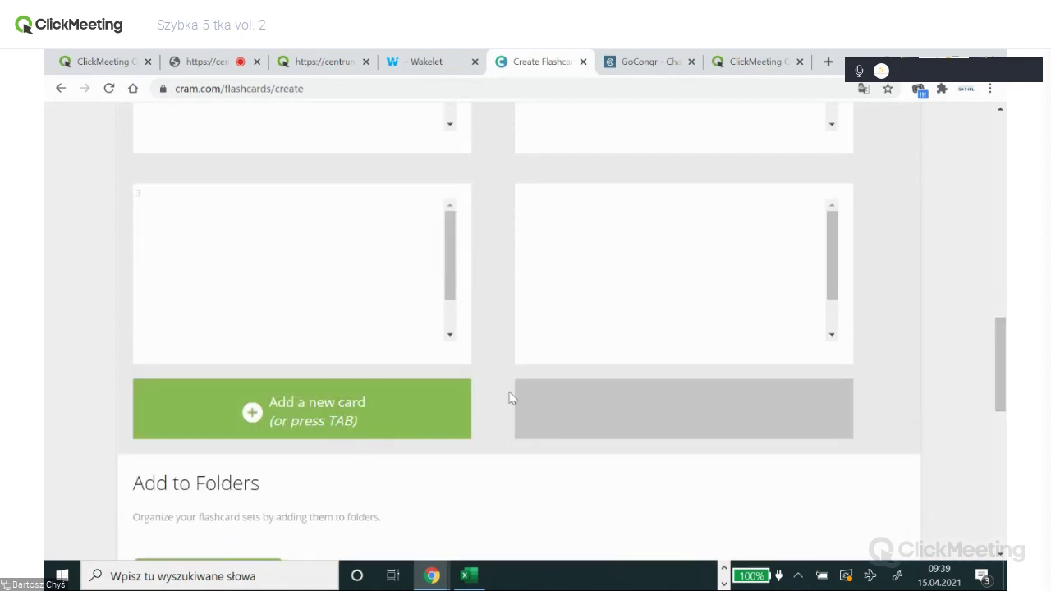
- Enter "3x3=?" on the front of the first card and set its text size to L
left_click_drag(999, 346, 1003, 266)
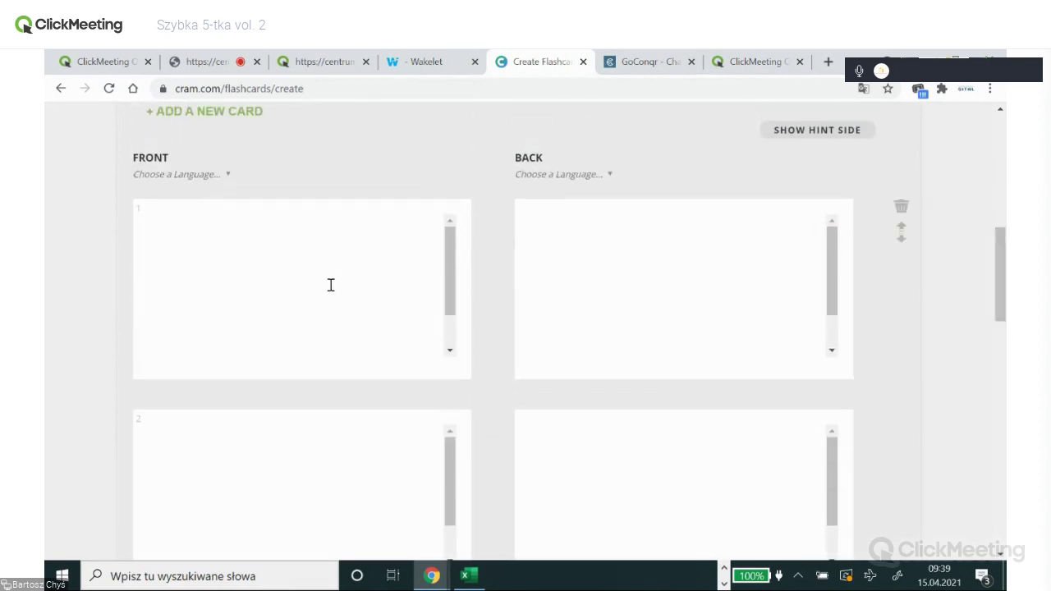
left_click(299, 285)
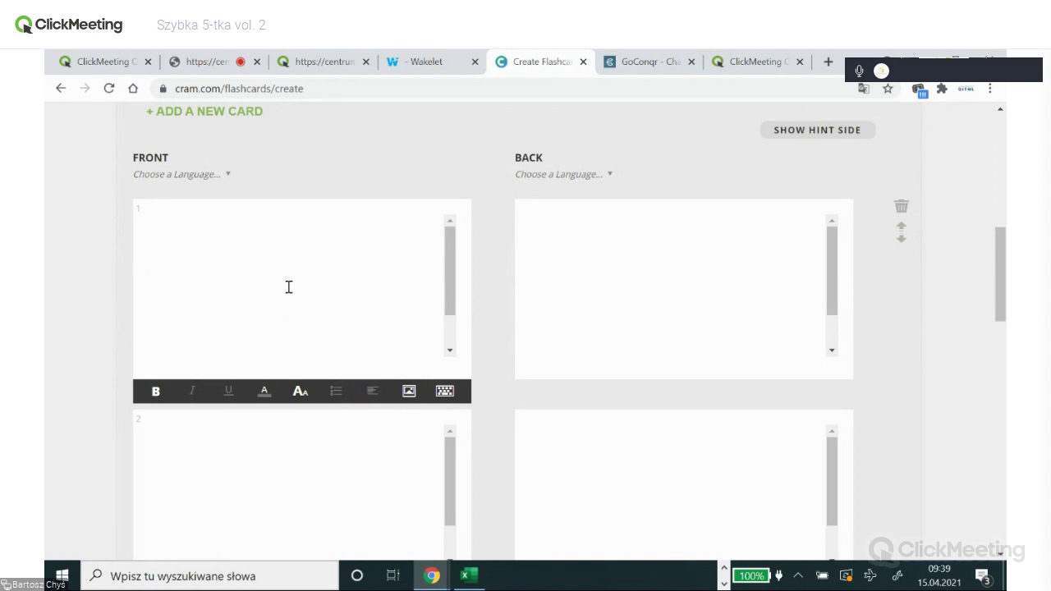
type("□3")
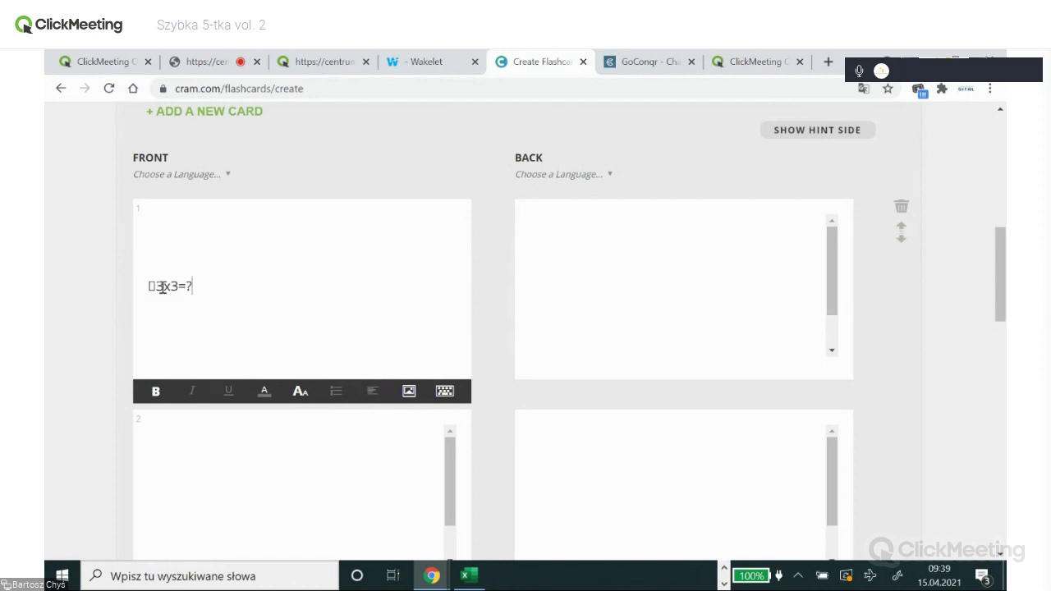
key("BackSpace")
left_click_drag(207, 282, 137, 289)
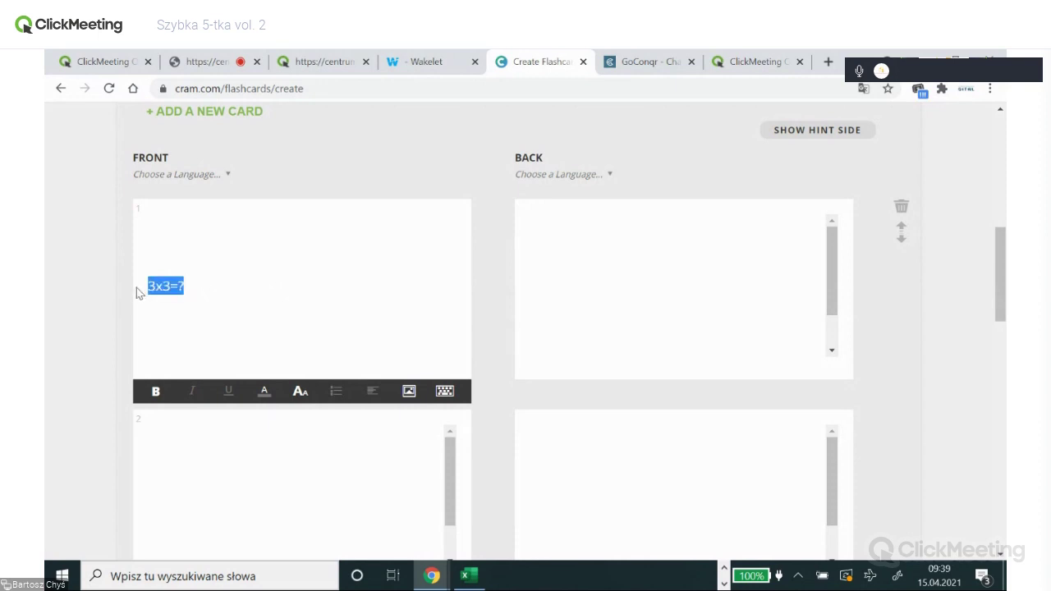
left_click(299, 391)
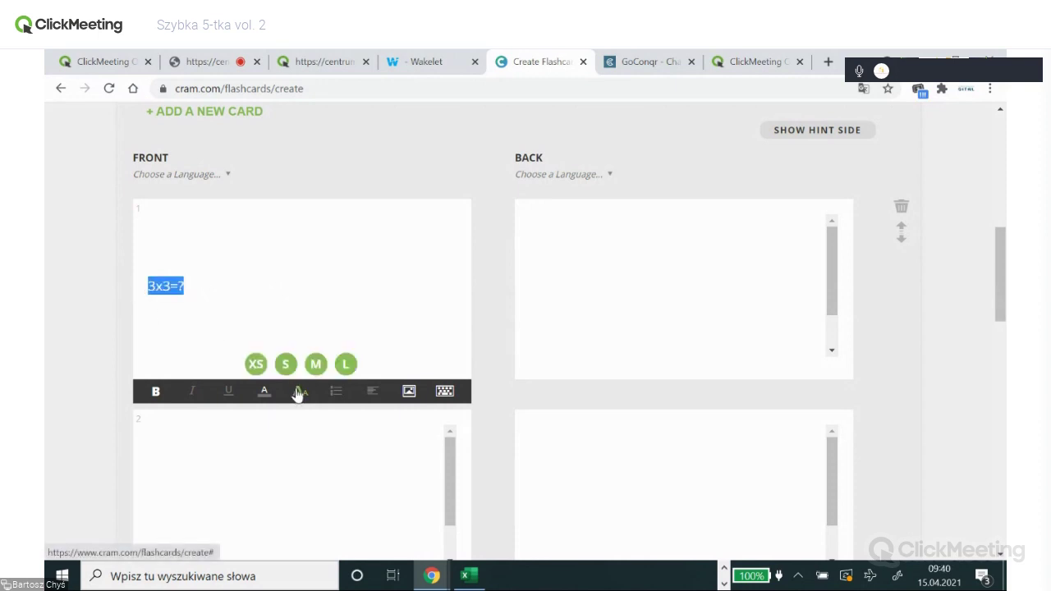
left_click(346, 365)
- Enter "9" on the back of the first card and set its text size to L
left_click(582, 284)
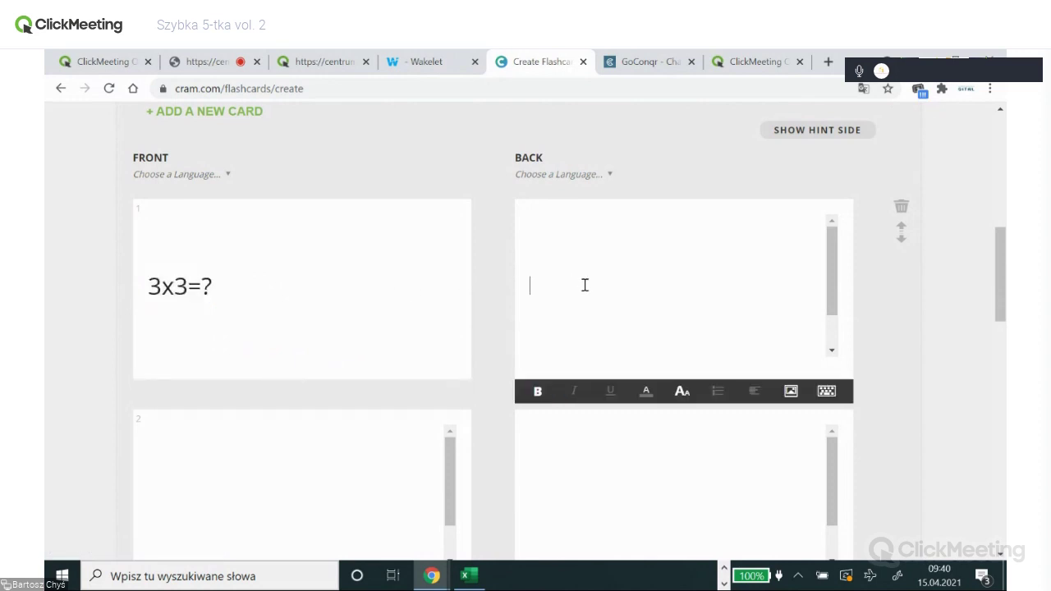
type("9")
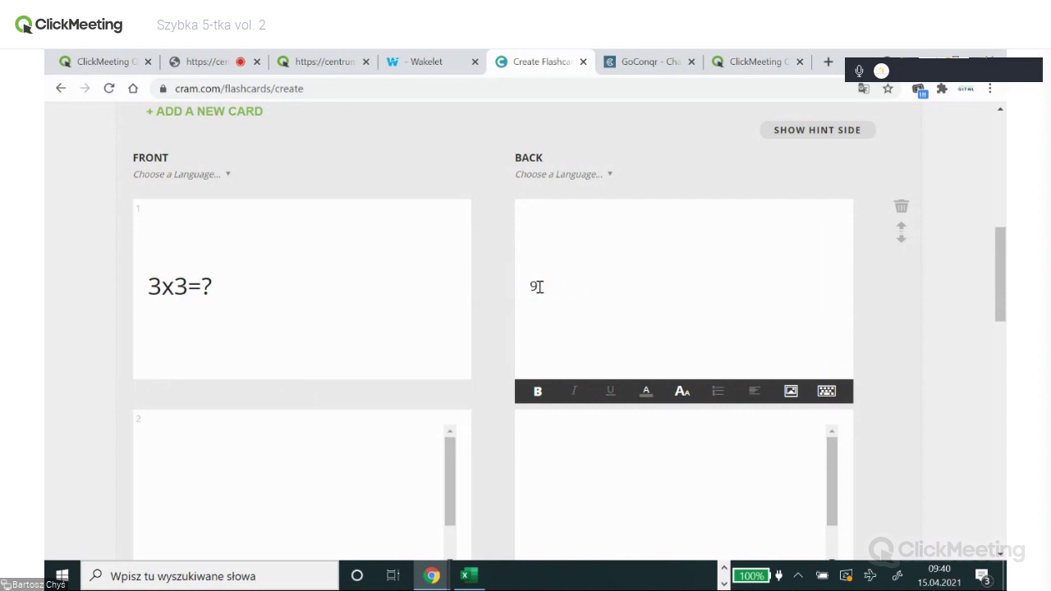
left_click_drag(549, 287, 517, 287)
left_click(680, 393)
left_click(728, 364)
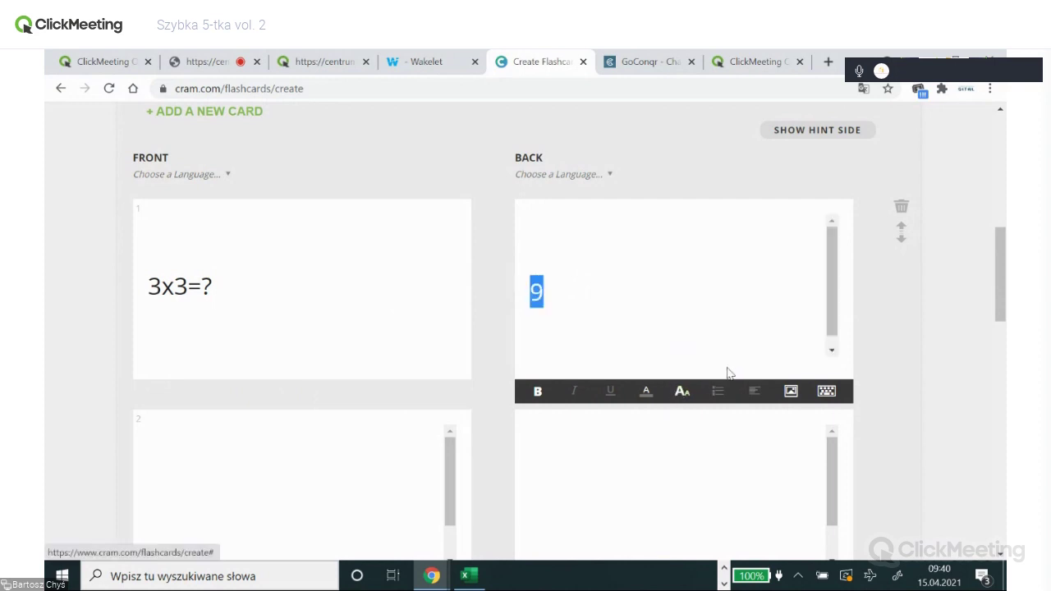
left_click(664, 312)
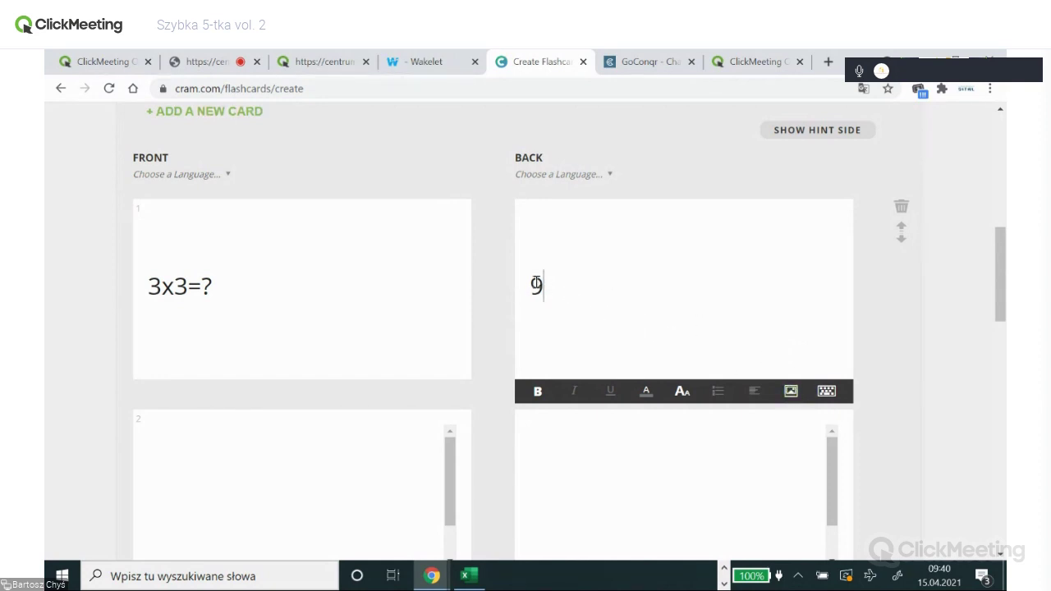
left_click(791, 393)
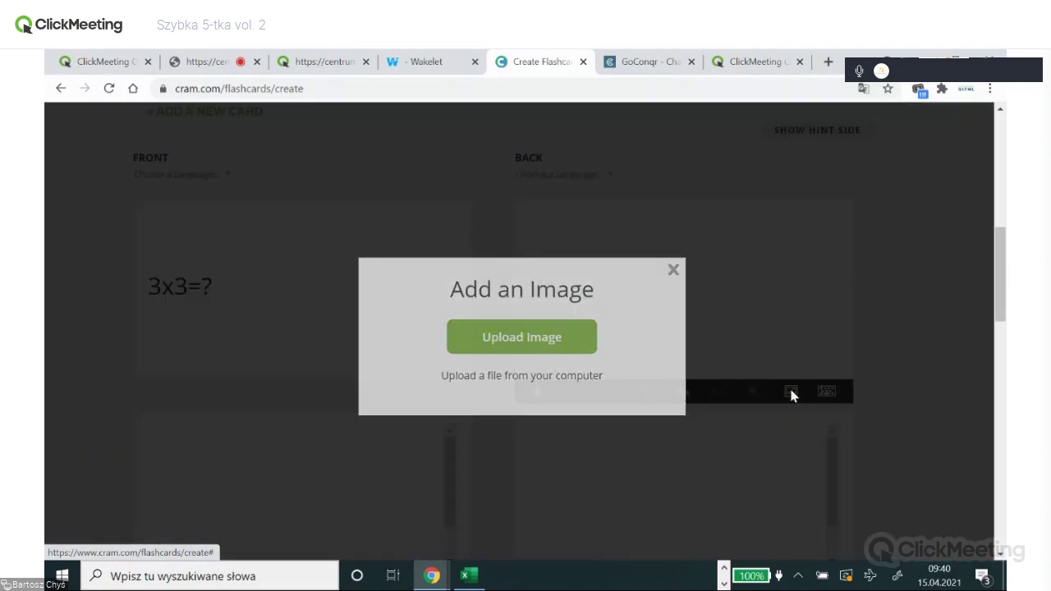
left_click(533, 348)
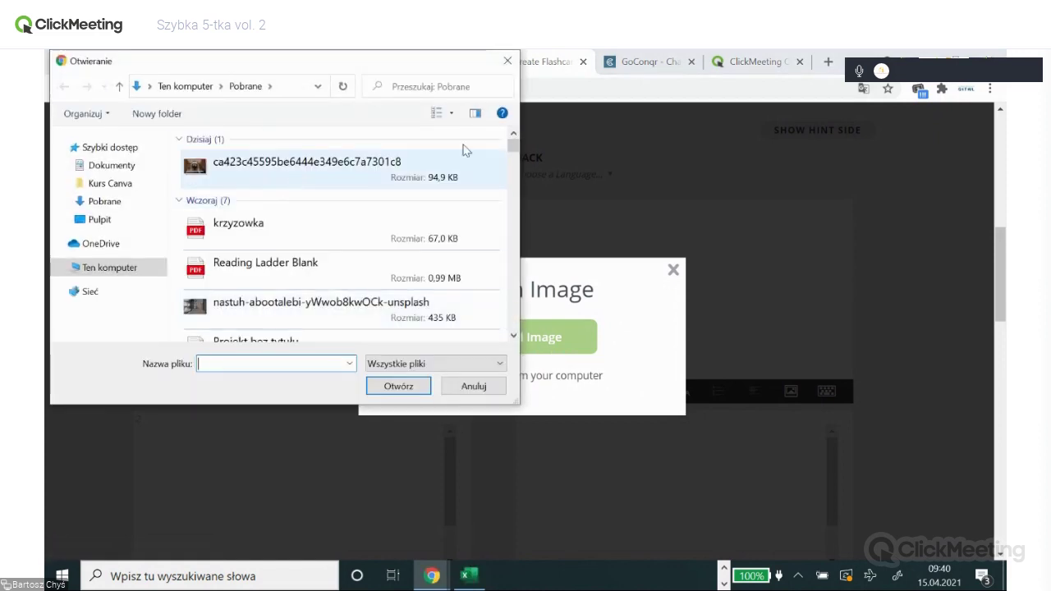
left_click(508, 61)
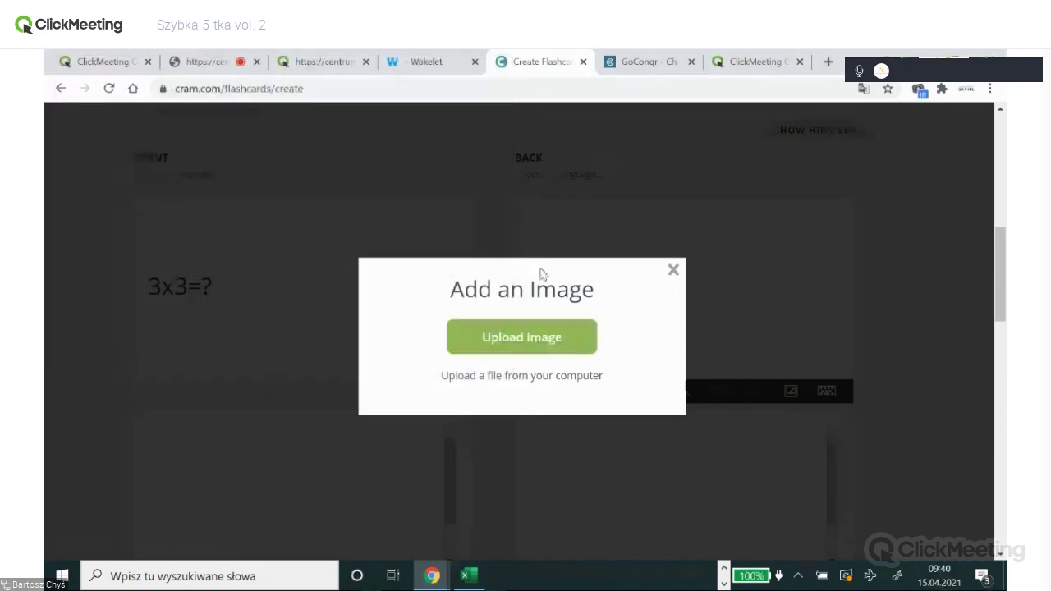
left_click(673, 269)
- Enter "4x4=?" on the front of the second card and set its text size to L
scroll(1002, 270, "down", 1)
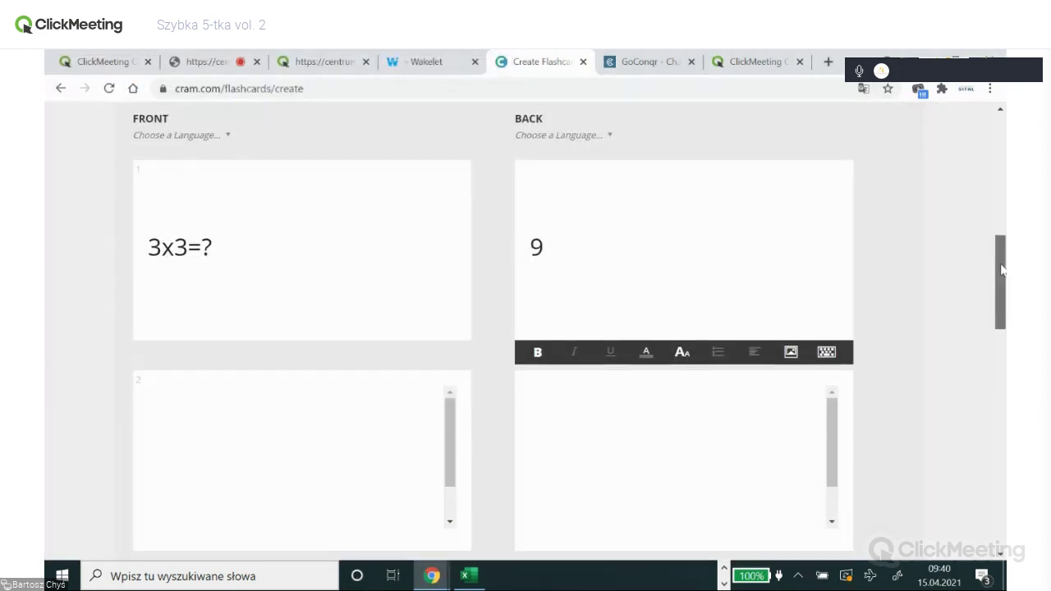
scroll(1002, 269, "down", 2)
left_click(327, 259)
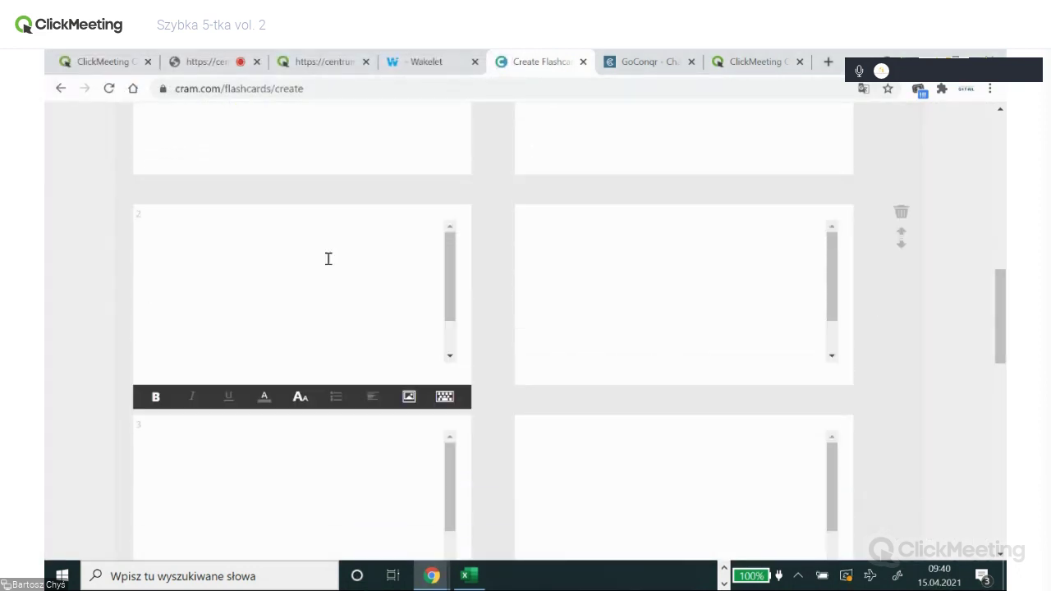
type("□4")
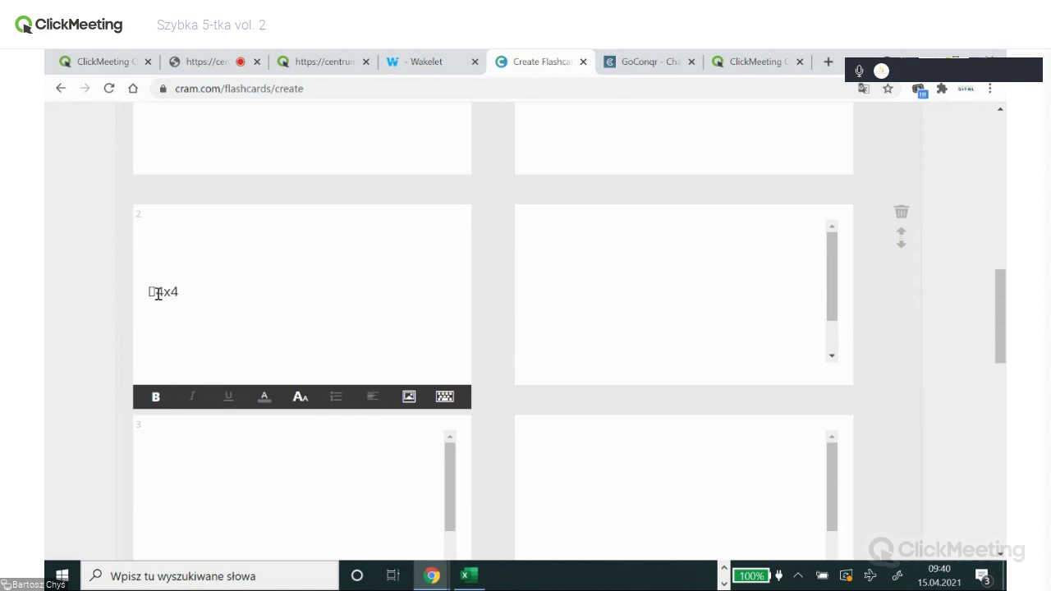
key("BackSpace")
left_click_drag(189, 292, 139, 293)
left_click(300, 397)
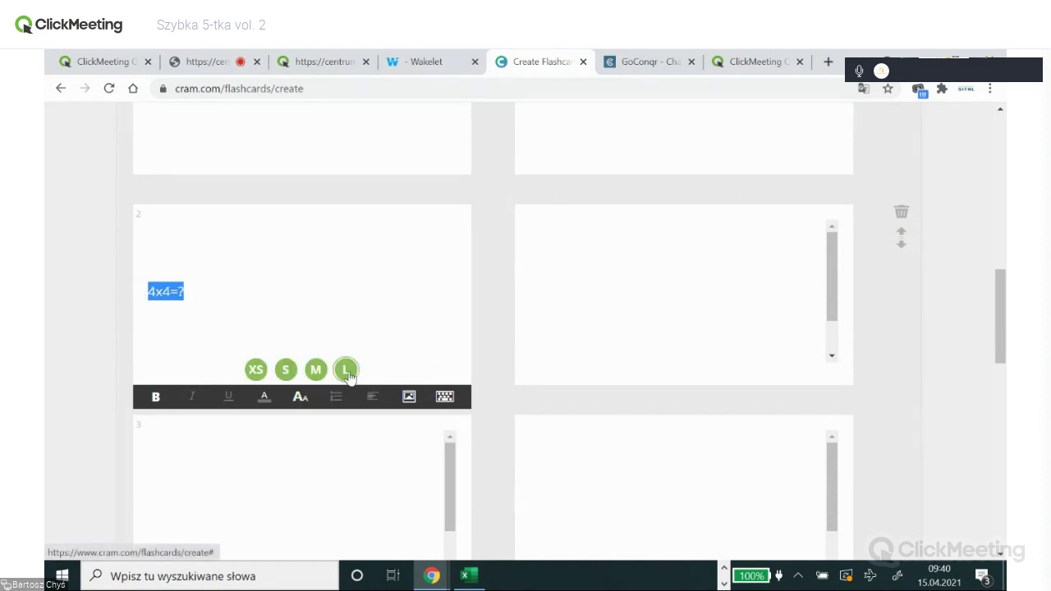
left_click(347, 371)
- Enter "16" on the back of the second card and set its text size to L
left_click(588, 309)
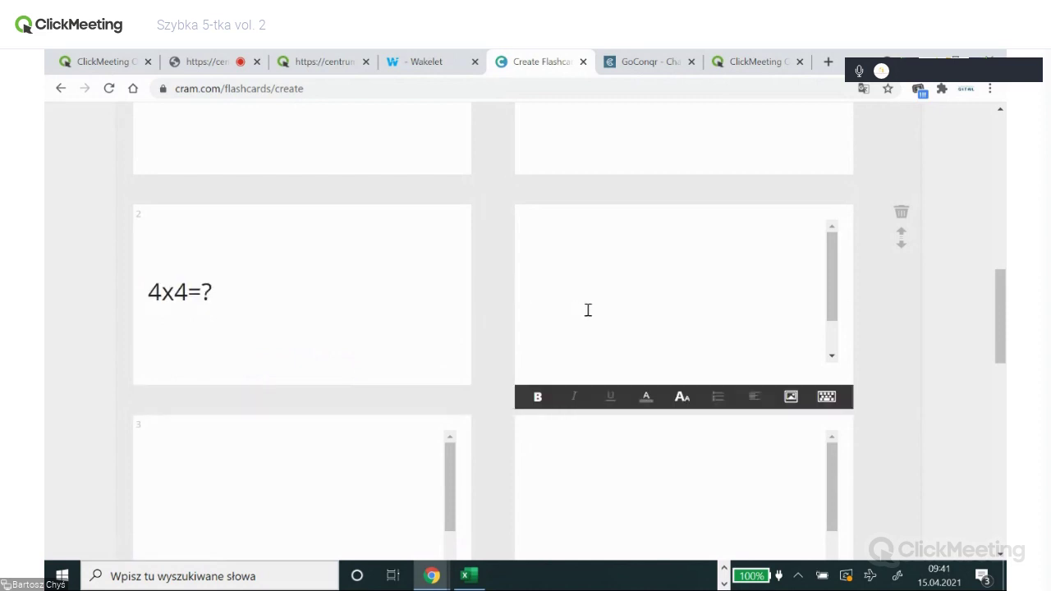
type("16")
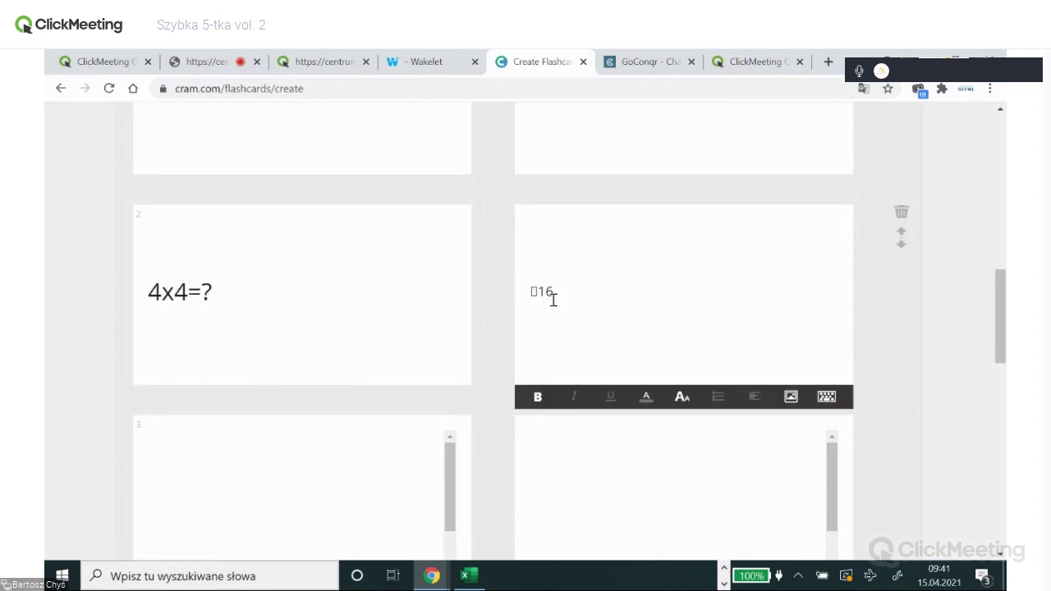
left_click(537, 293)
key("BackSpace")
left_click(558, 290)
left_click_drag(559, 290, 520, 293)
left_click(682, 397)
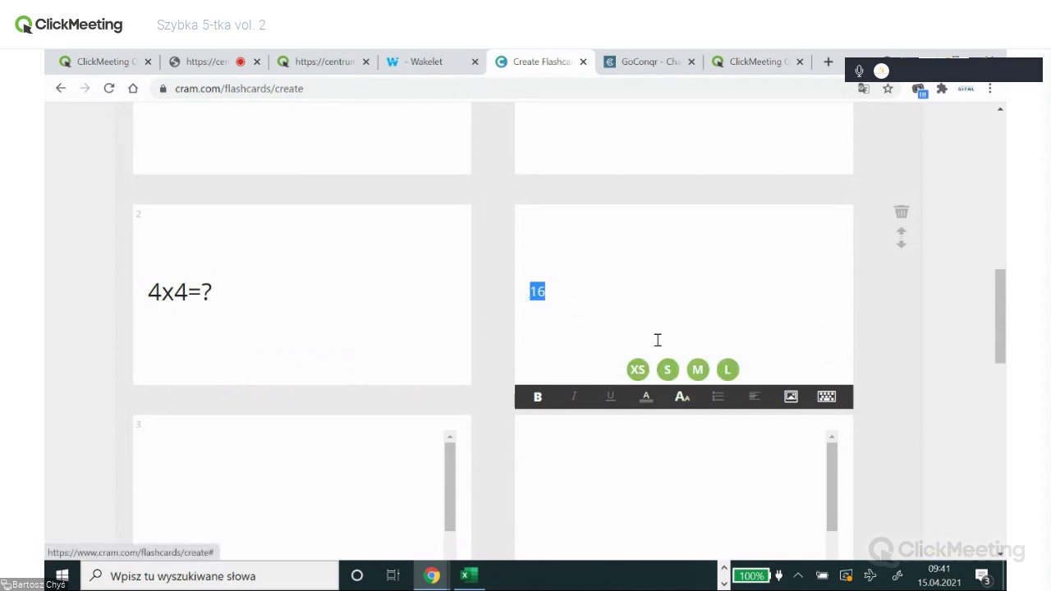
left_click(727, 369)
left_click(743, 342)
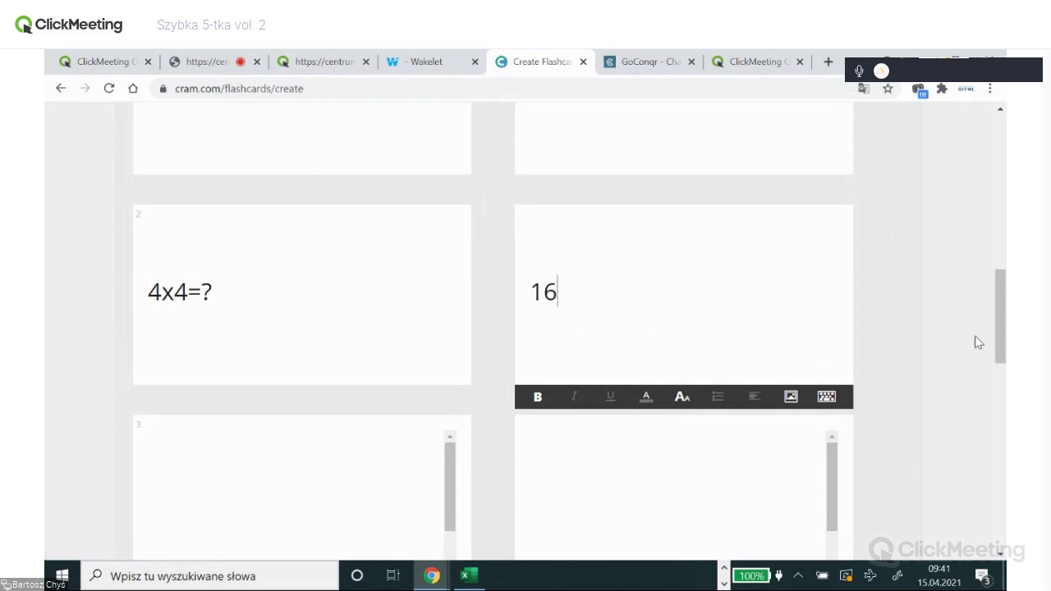
- Enter "5x5=?" on the front of the third card and set its text size to L
left_click_drag(1000, 304, 1004, 352)
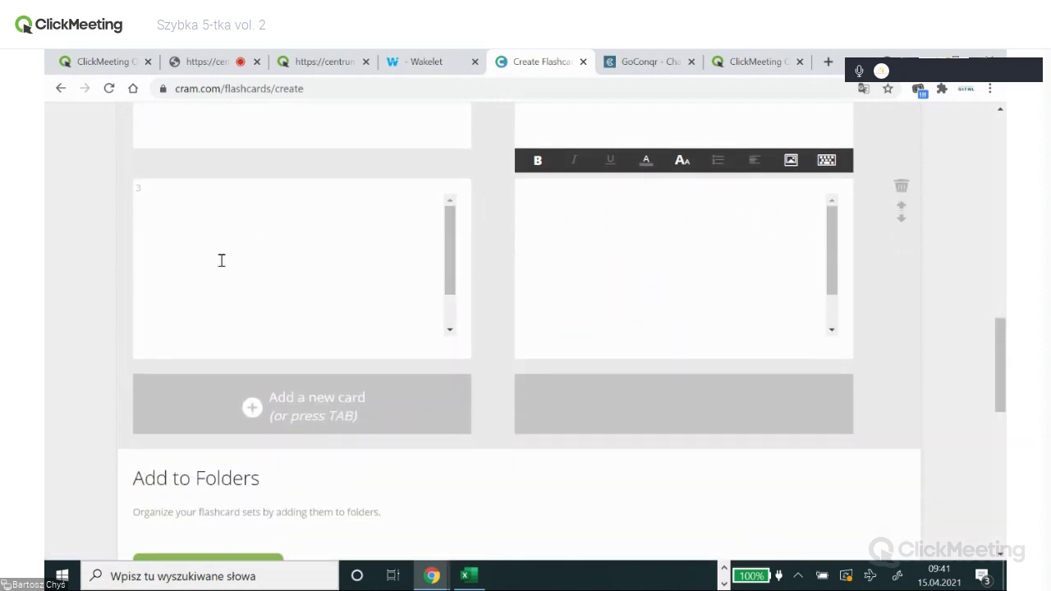
left_click(902, 189)
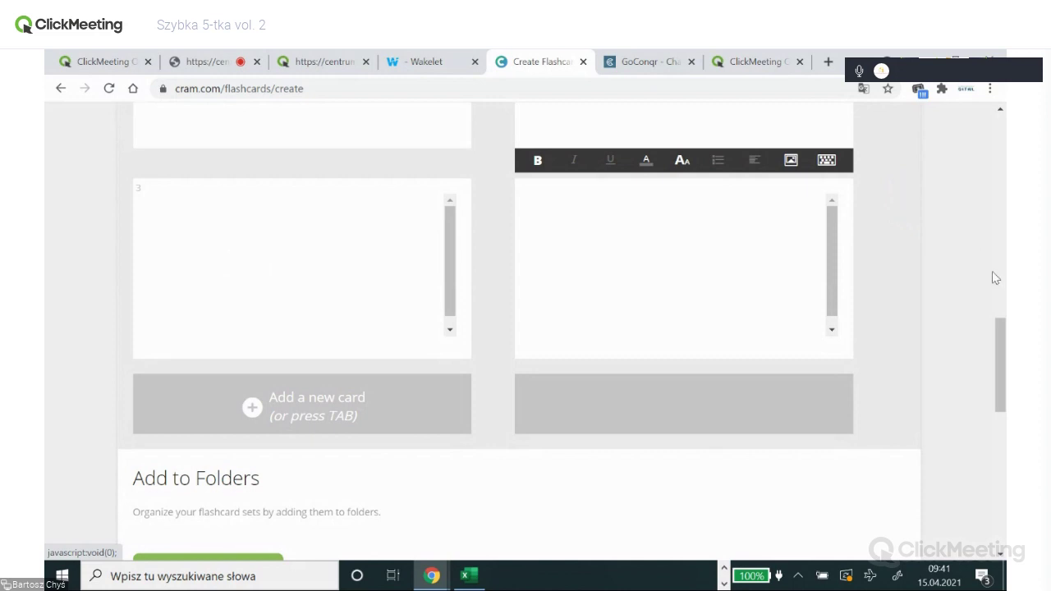
mouse_move(1000, 364)
left_mouse_down()
mouse_move(997, 303)
mouse_move(999, 348)
left_mouse_up()
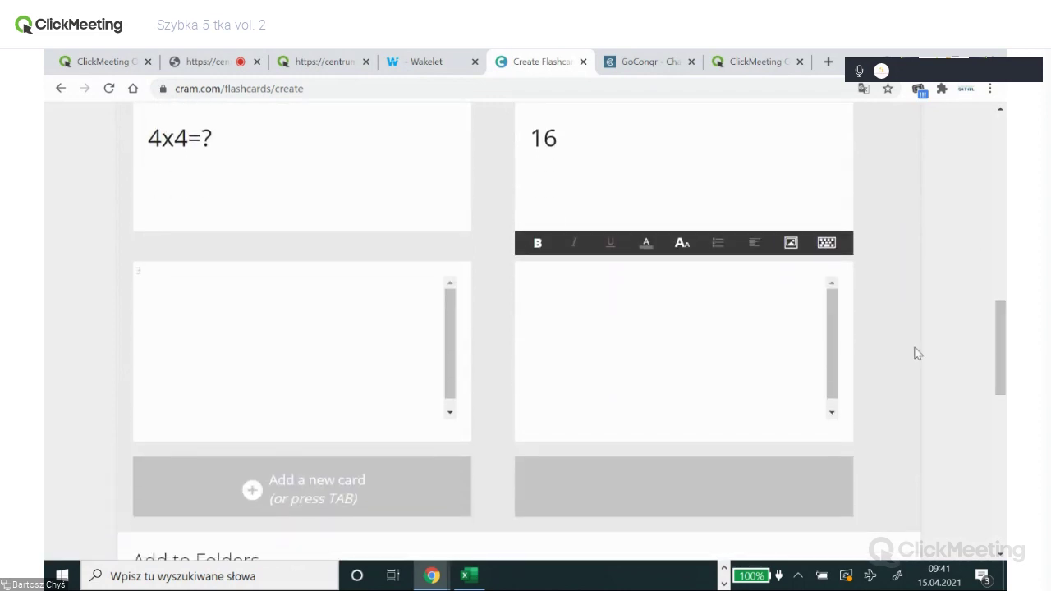
left_click(188, 302)
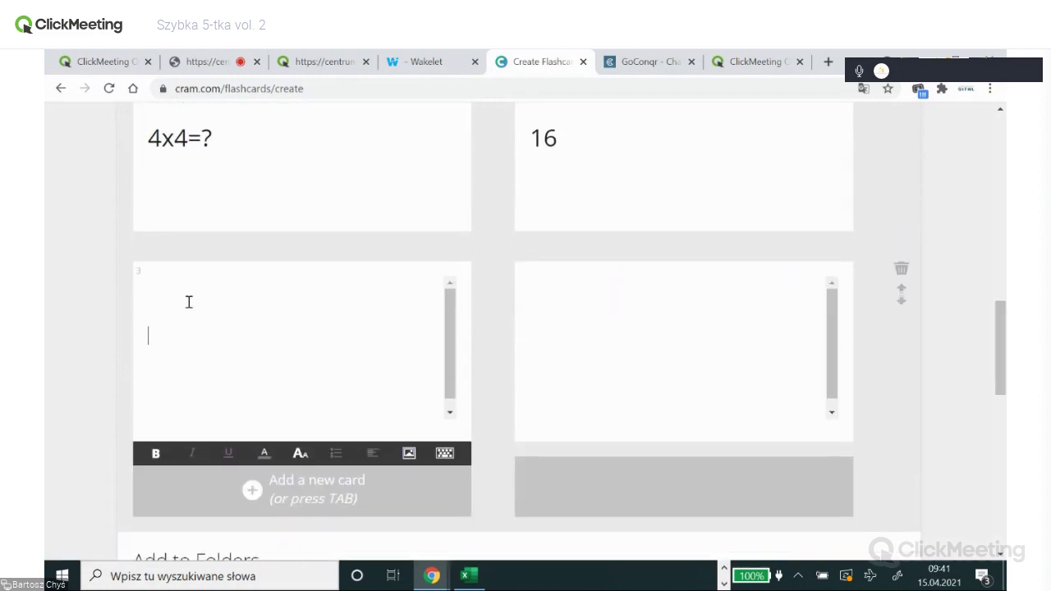
type("√5x5=")
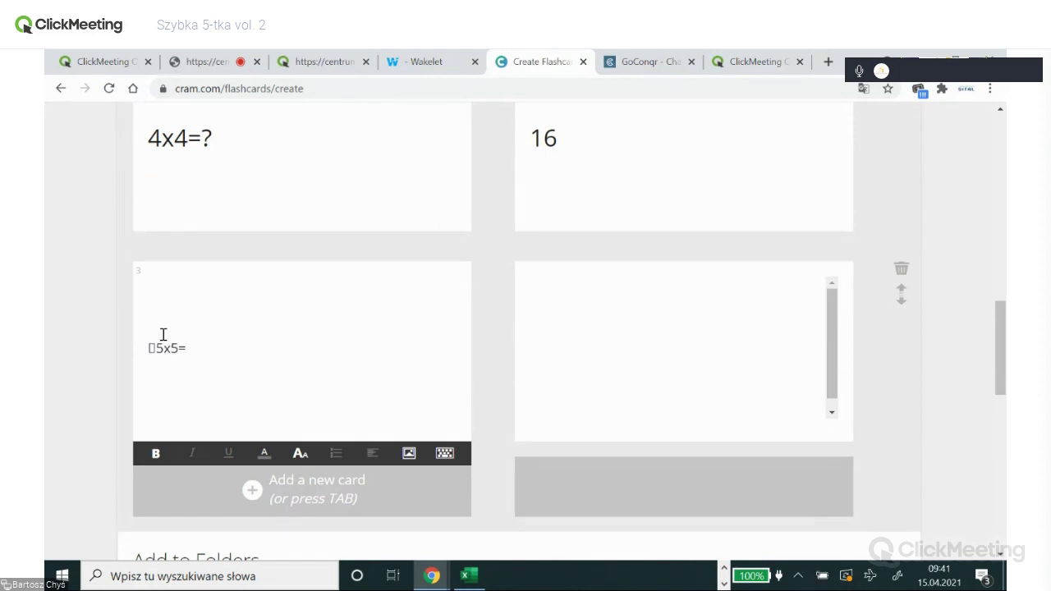
key("BackSpace")
left_click_drag(202, 347, 146, 352)
left_click(193, 343)
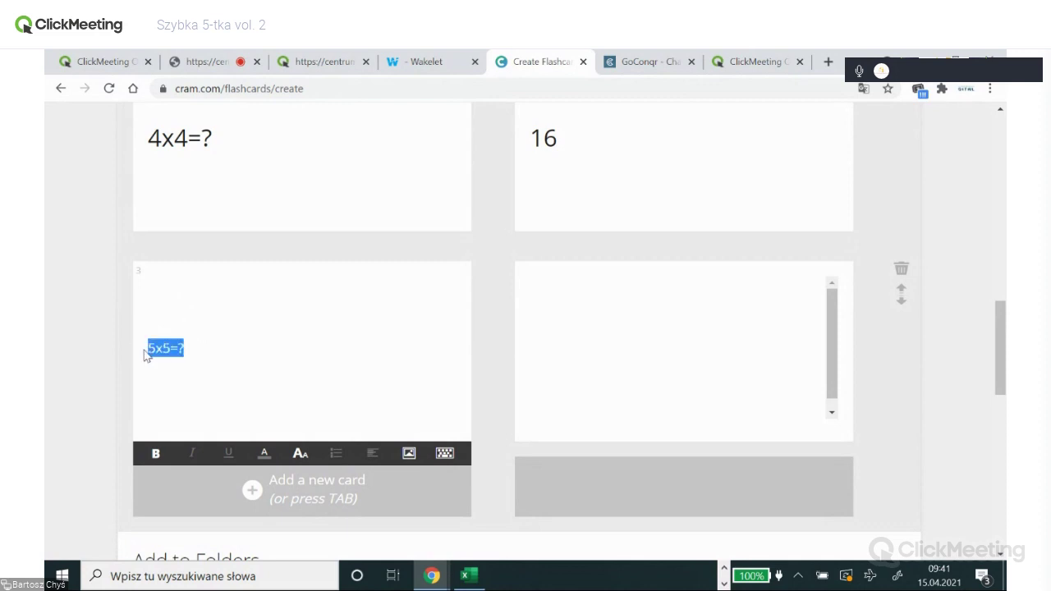
left_click(300, 454)
left_click(345, 426)
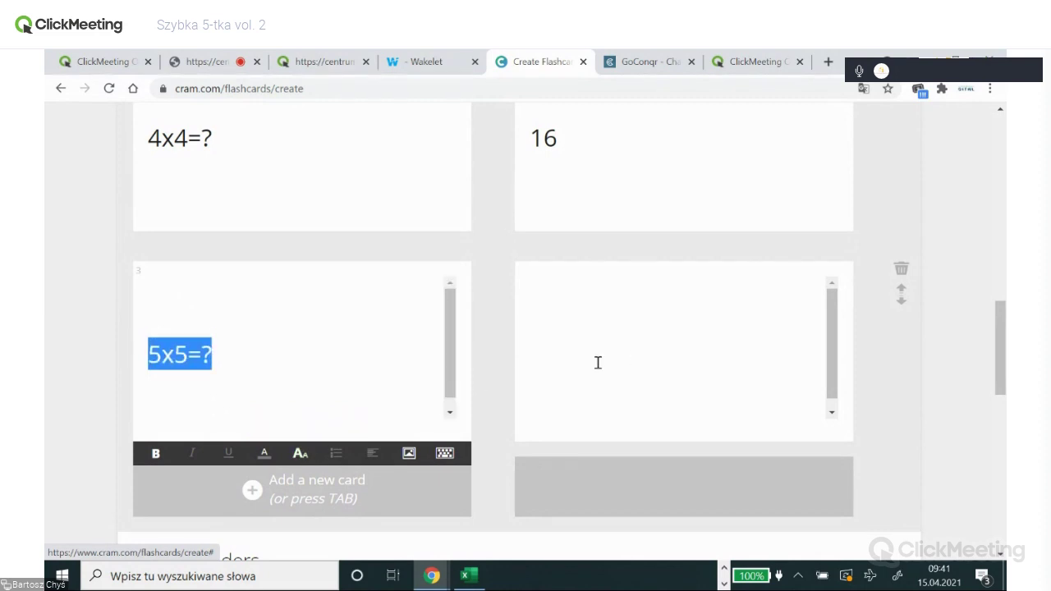
- Enter "25" on the back of the third card and set its text size to L
left_click(642, 354)
type("25")
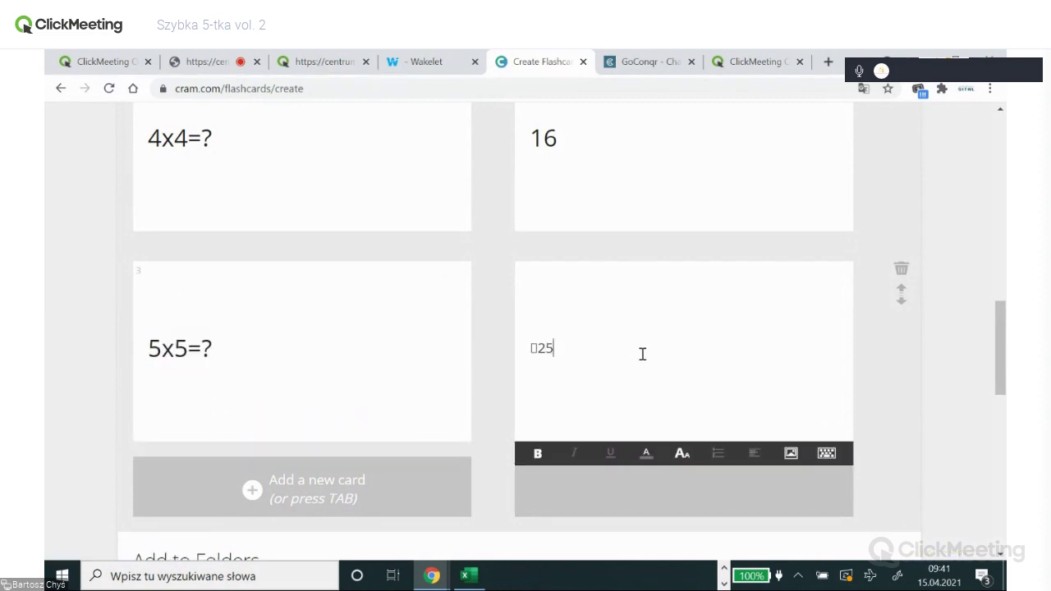
left_click(540, 347)
key("BackSpace")
left_click_drag(596, 358, 493, 357)
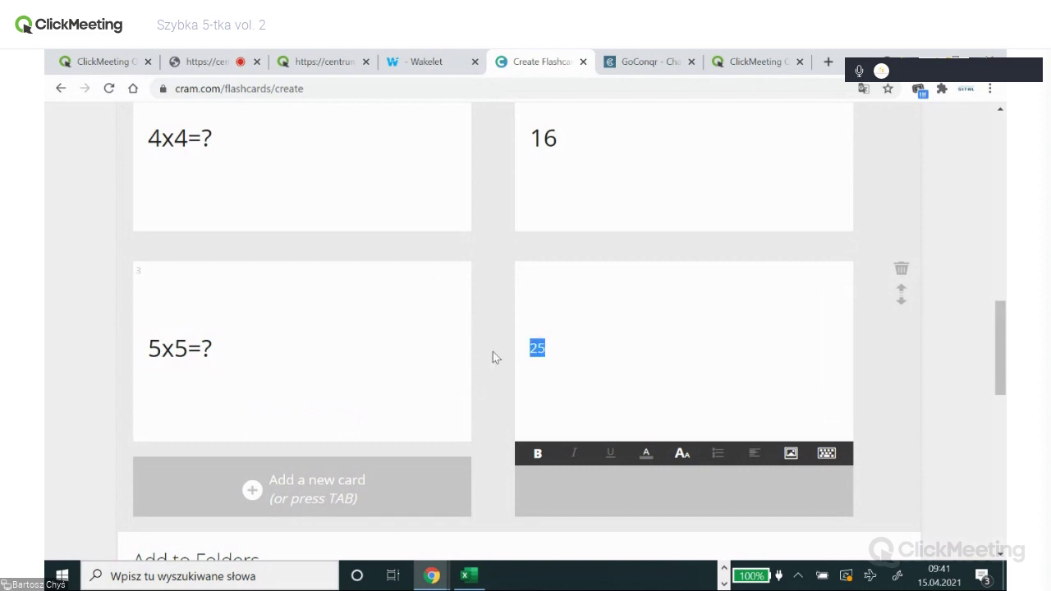
left_click(682, 454)
left_click(728, 427)
left_click(668, 376)
- Finish the flashcard set by creating it from the completed cards, without adding it to a folder
left_click_drag(996, 343, 996, 377)
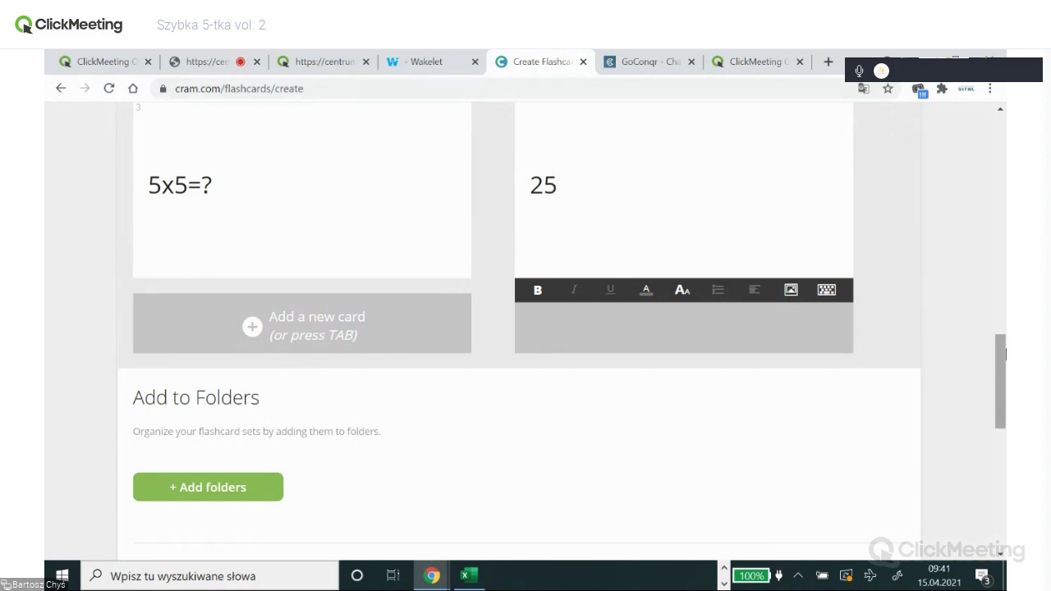
left_click_drag(1002, 364, 1001, 404)
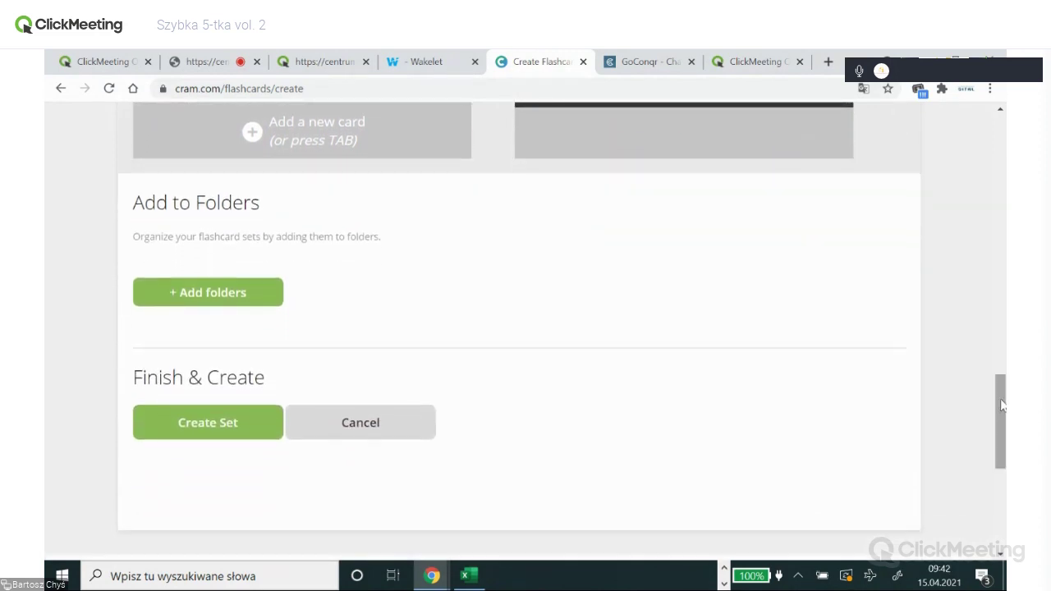
left_click(210, 294)
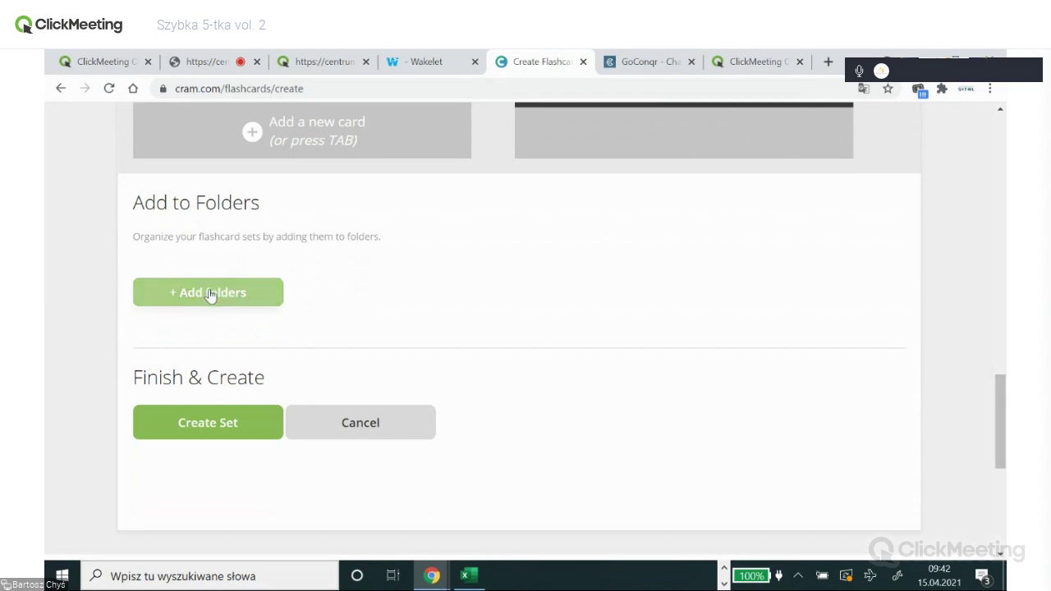
left_click(209, 433)
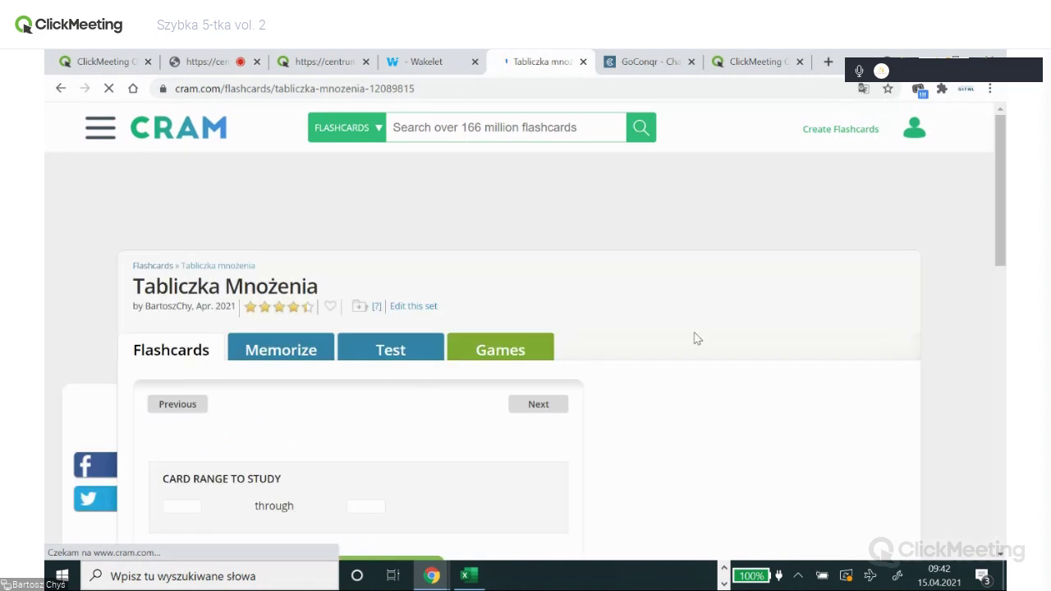
- Review the created set's card list and its e-mail sharing form, closing the form without sending anything
left_click_drag(1001, 174, 1002, 347)
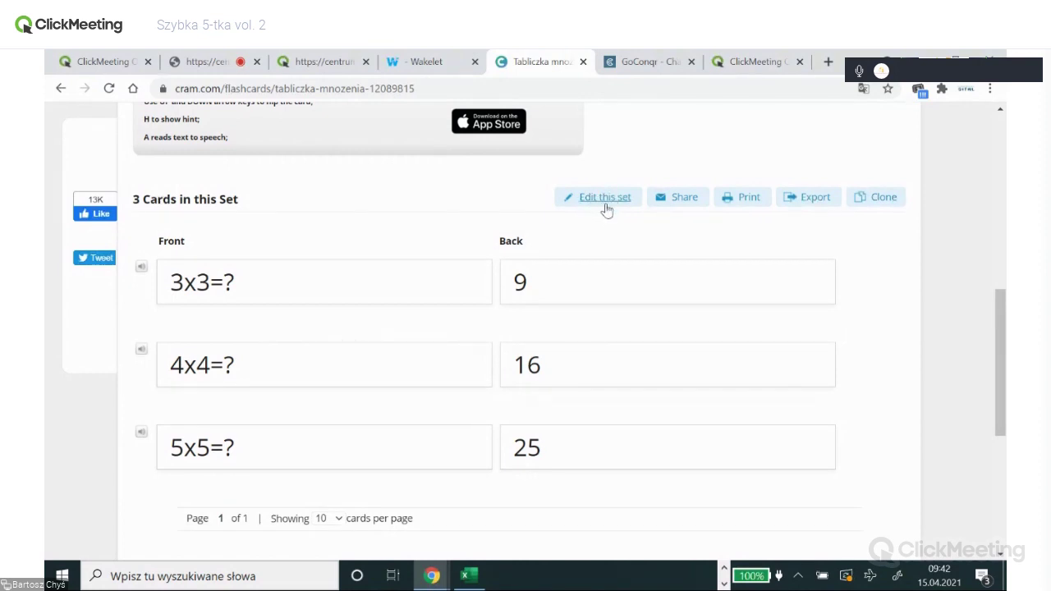
left_click(673, 201)
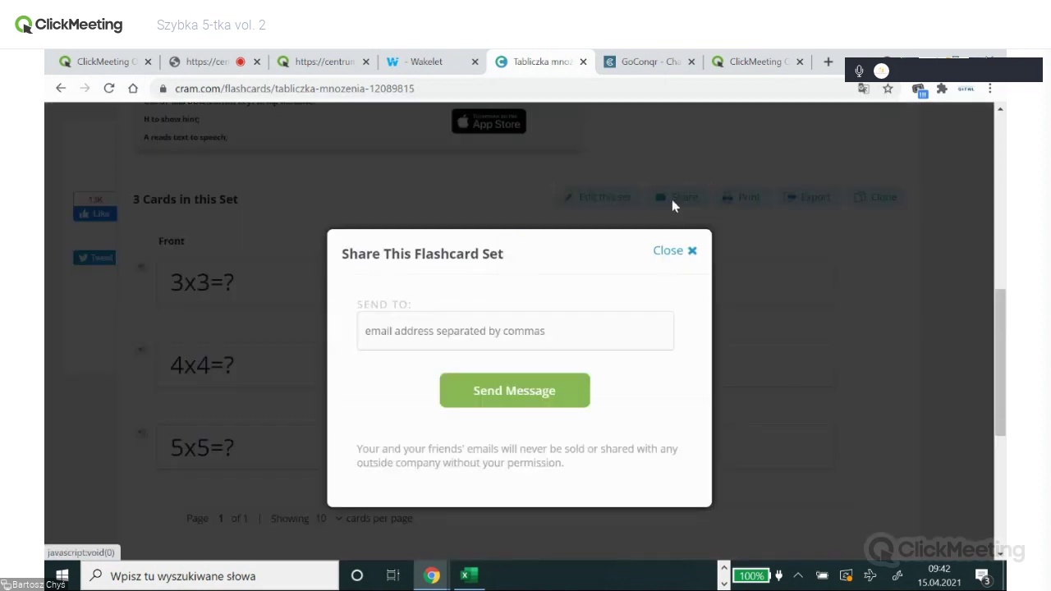
left_click(580, 331)
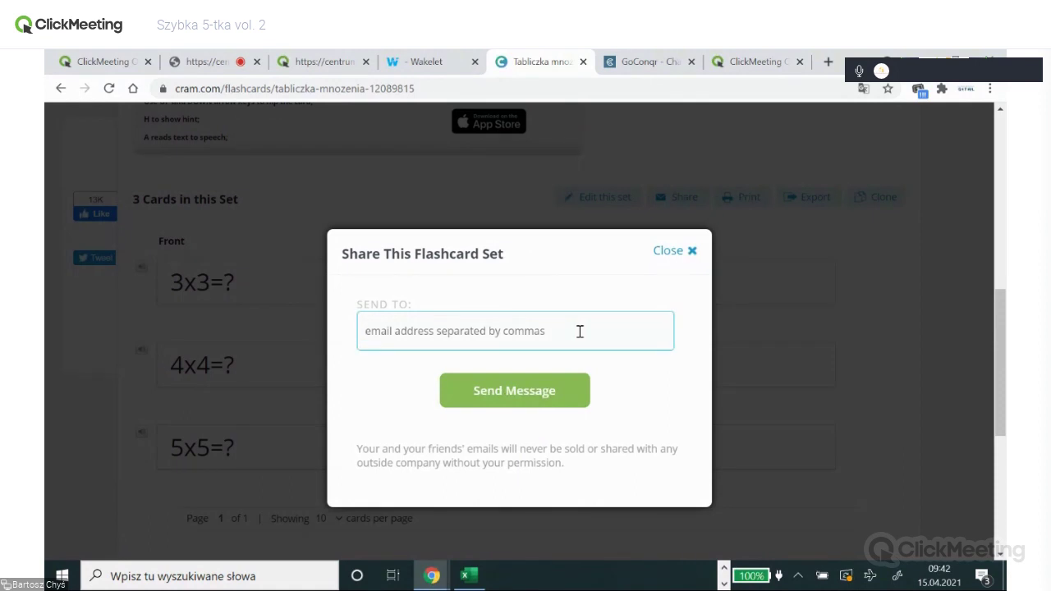
left_click(693, 253)
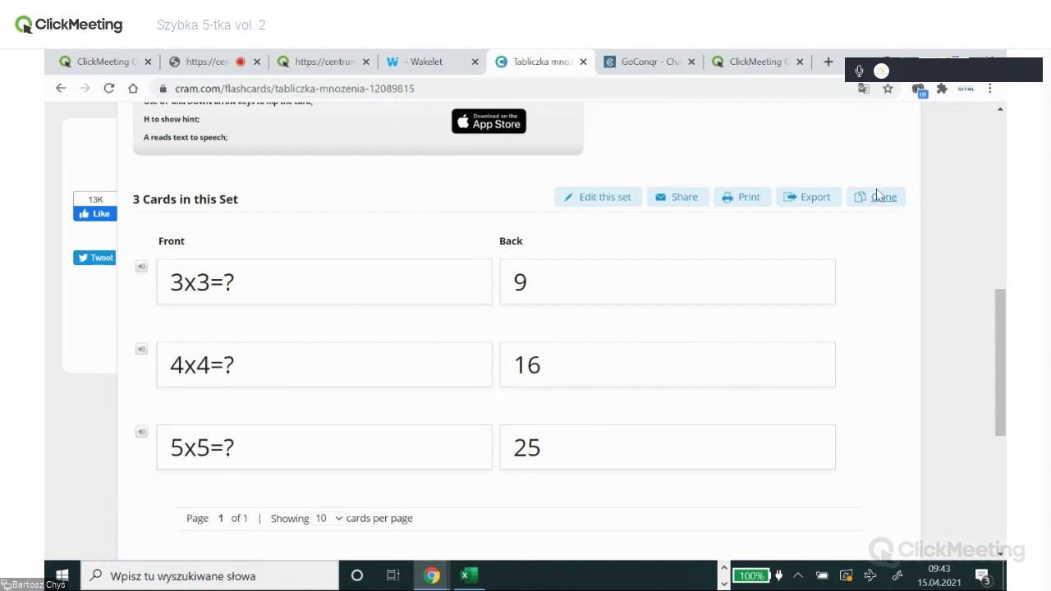
- Open the set's Memorize mode and look over its instructions, memorization styles and answer styles
left_click_drag(996, 317, 995, 199)
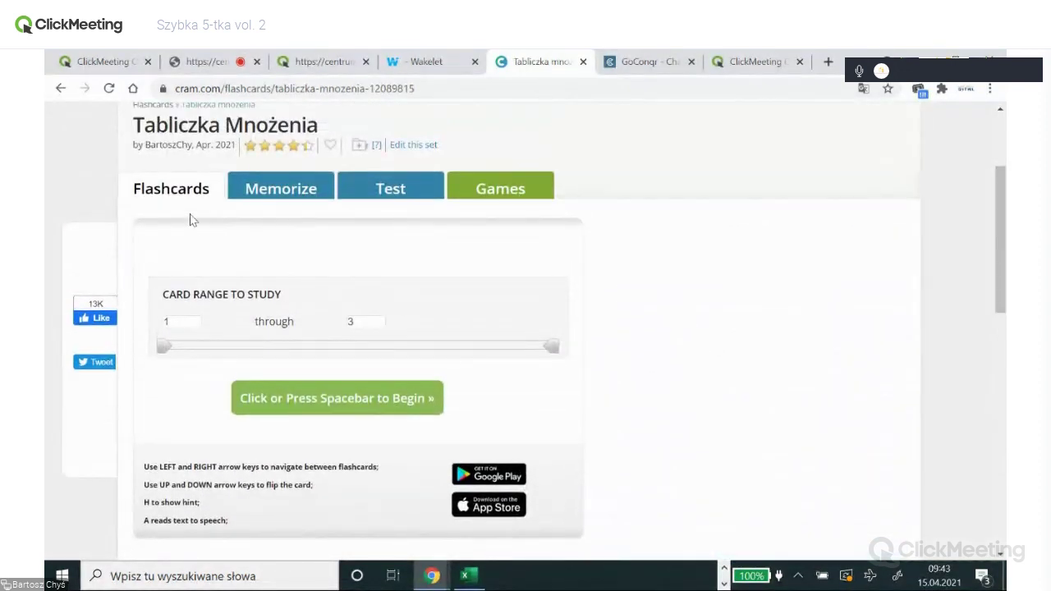
left_click(272, 201)
left_click_drag(997, 195, 1001, 272)
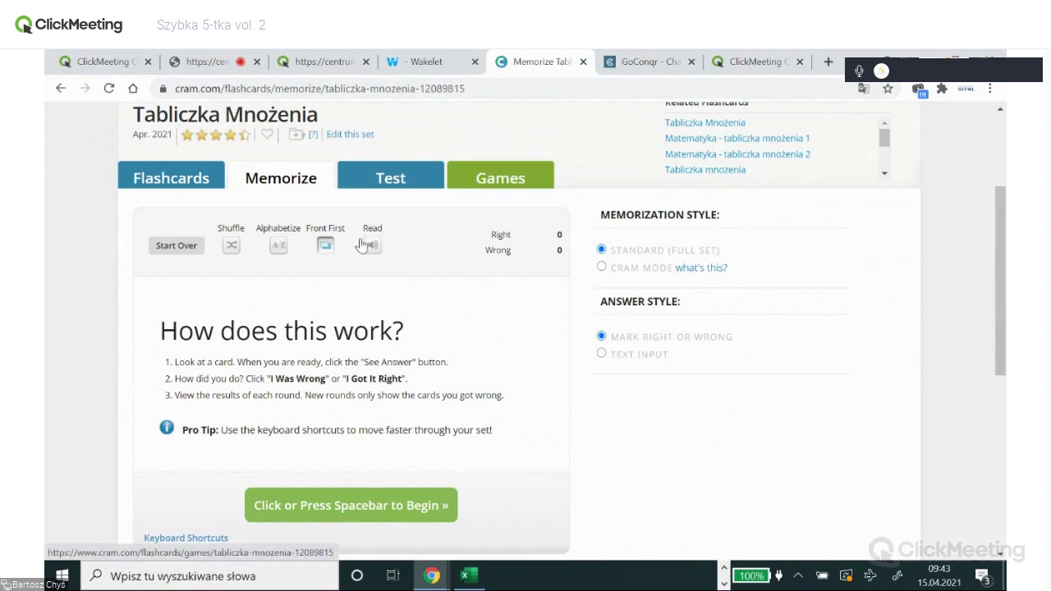
- Open the set's Test mode and choose True / False as the only question format
left_click(390, 181)
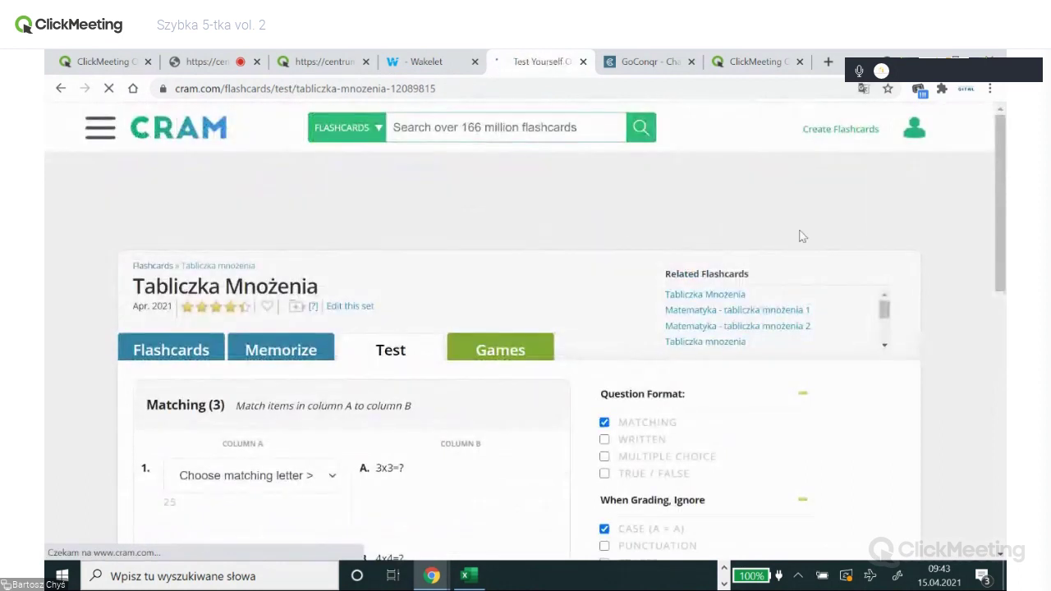
left_click_drag(1005, 210, 811, 296)
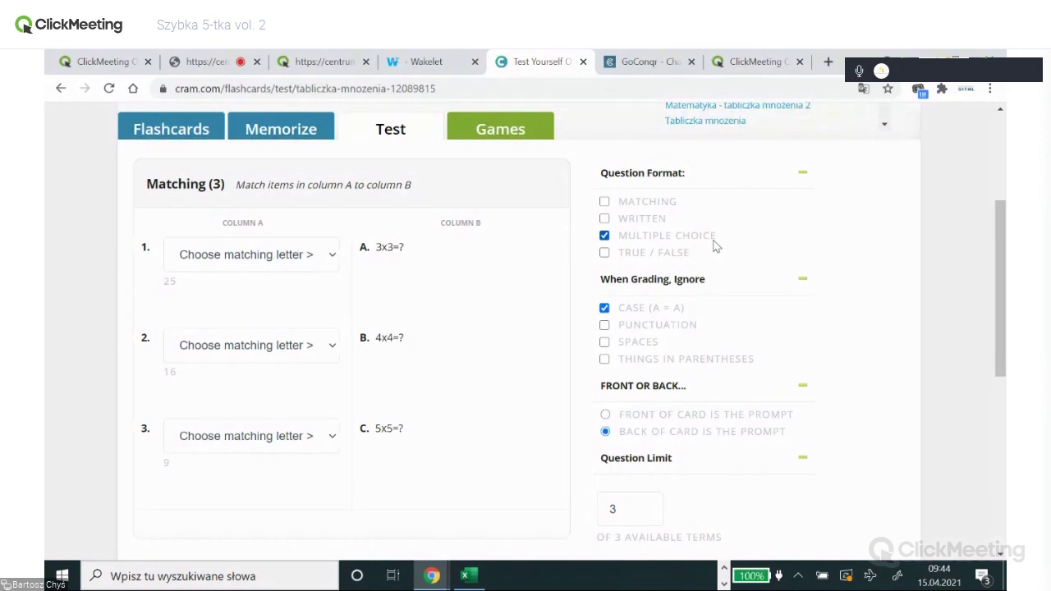
left_click(606, 254)
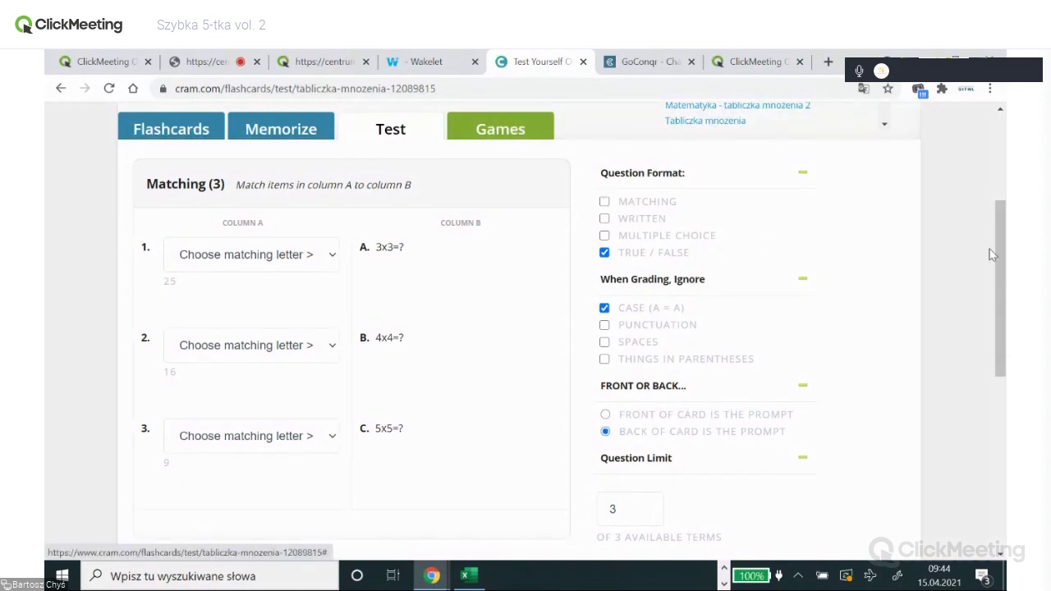
left_click_drag(996, 280, 1001, 180)
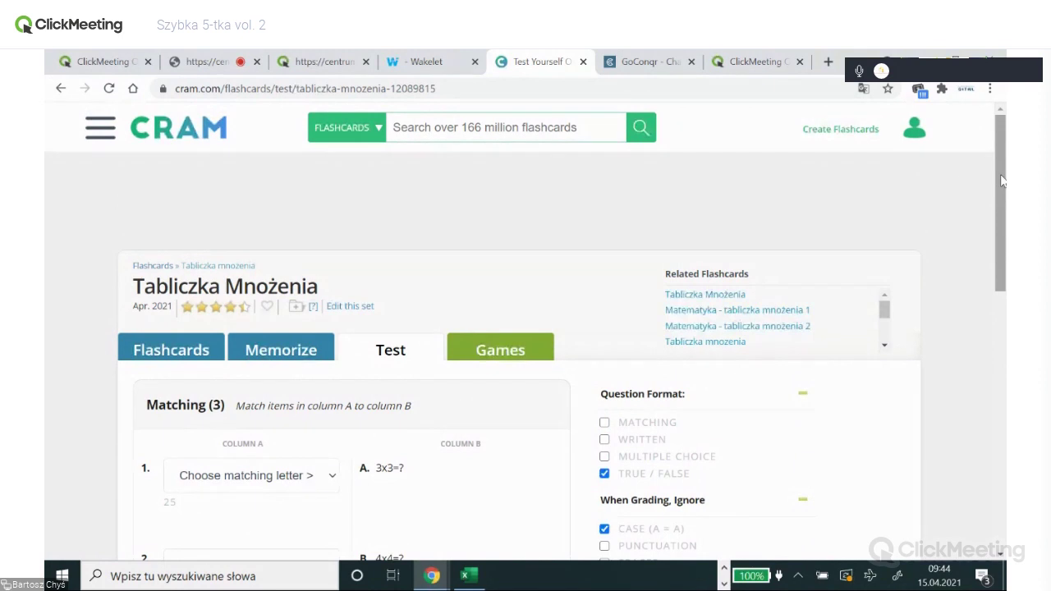
- Switch to the Wakelet page, follow its GoConqr link and open GoConqr's free sign-up page
left_click(444, 69)
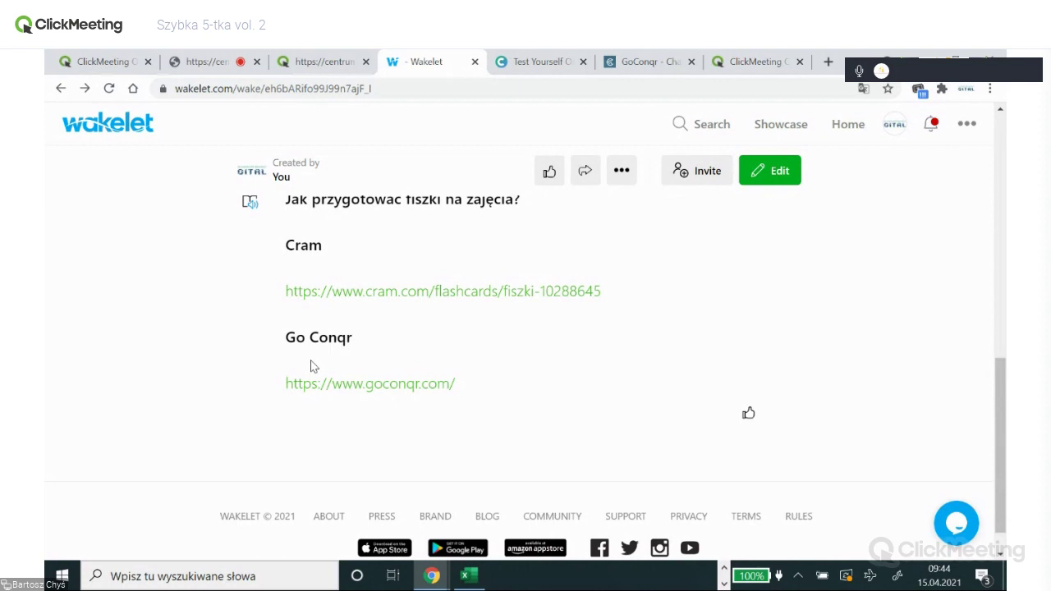
left_click(378, 384)
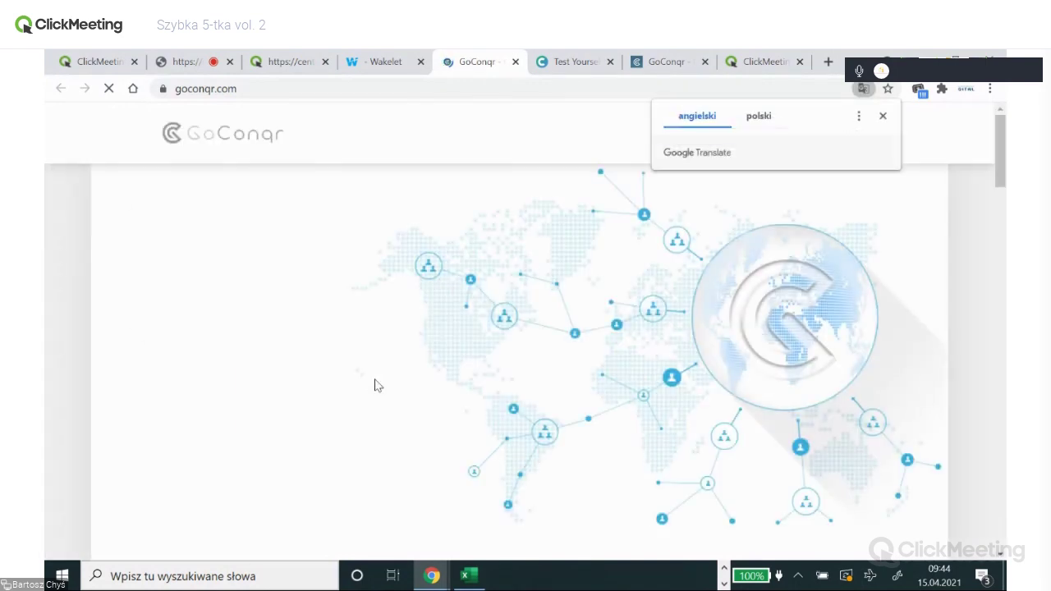
left_click(884, 118)
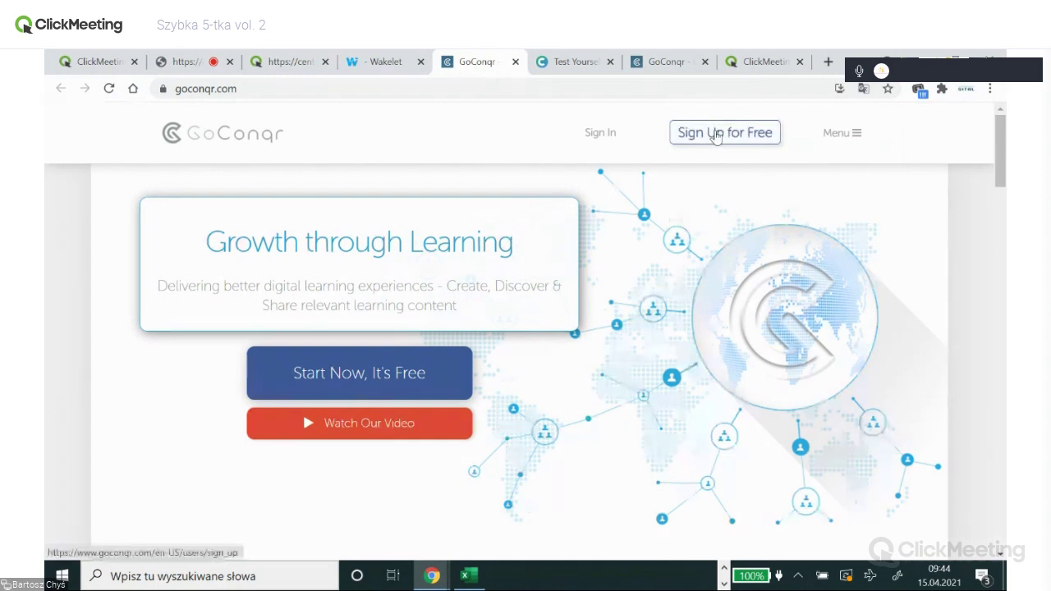
left_click(716, 133)
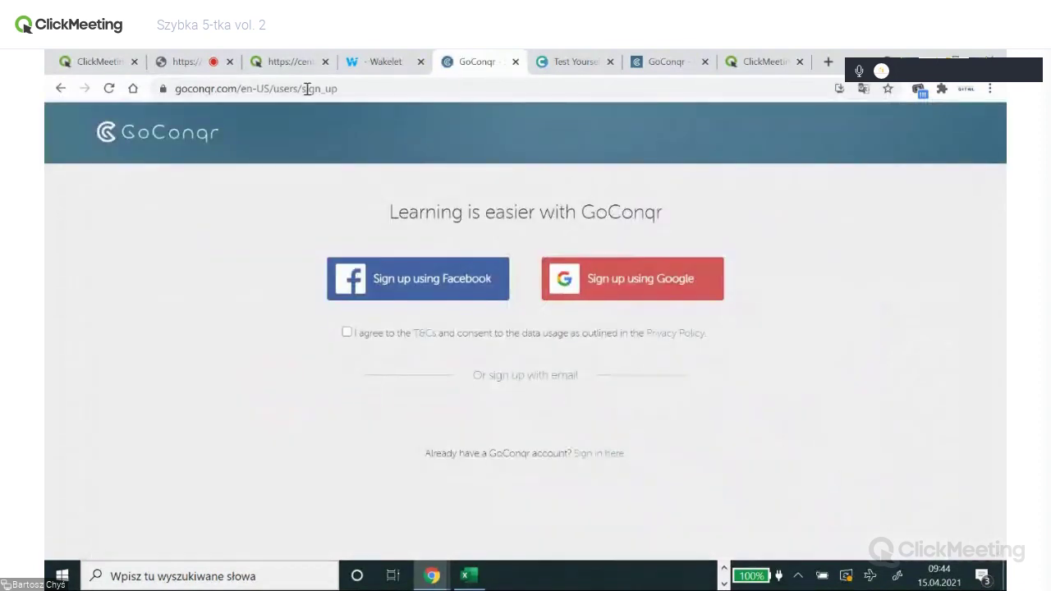
- Open GoConqr's free sign-up page in the other GoConqr tab, agree to the terms and sign up using Google
left_click(186, 62)
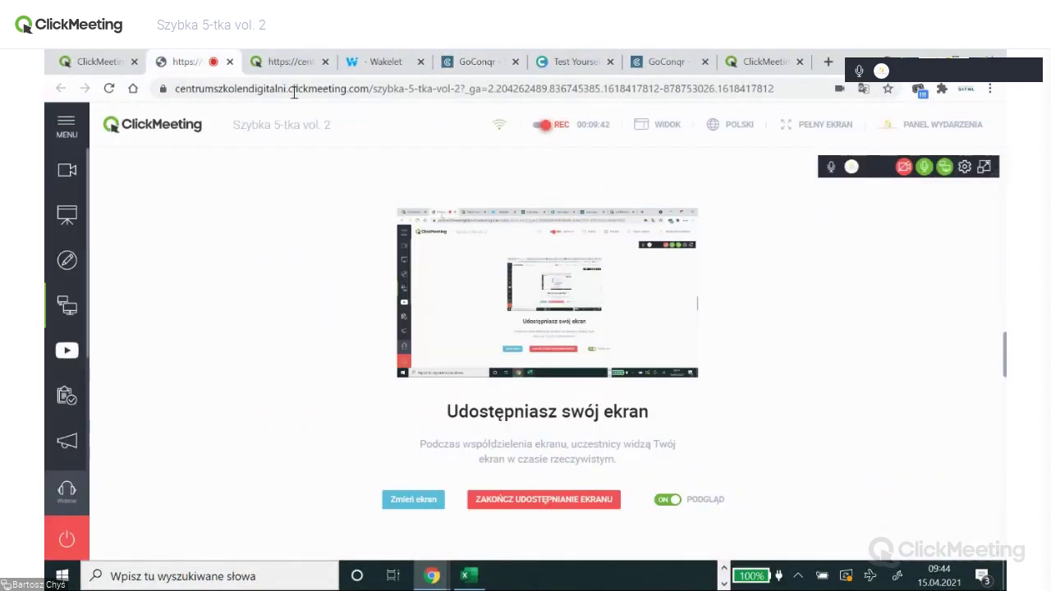
left_click(671, 68)
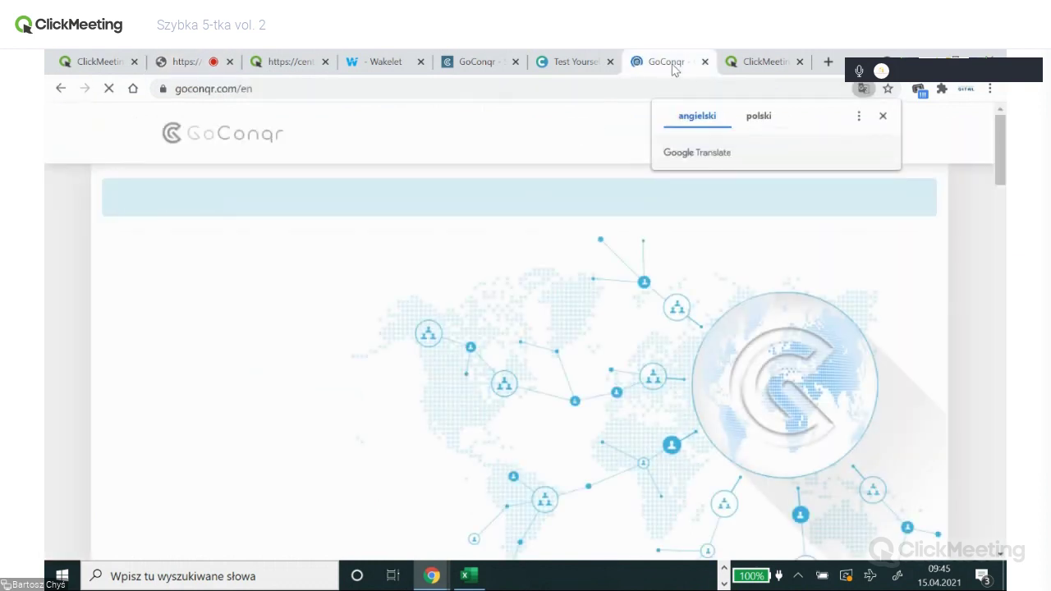
left_click(883, 115)
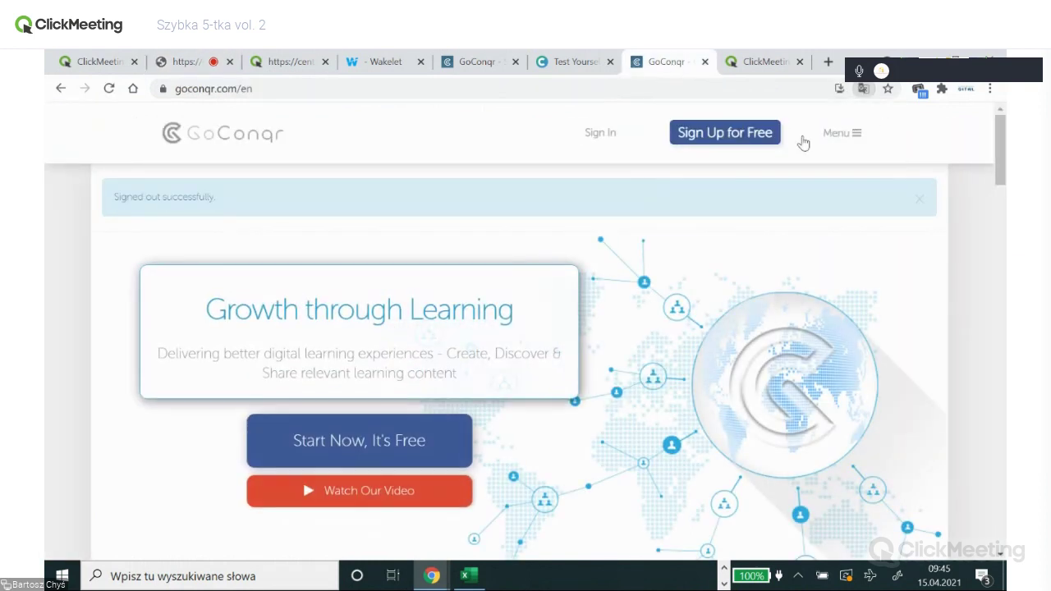
left_click(747, 133)
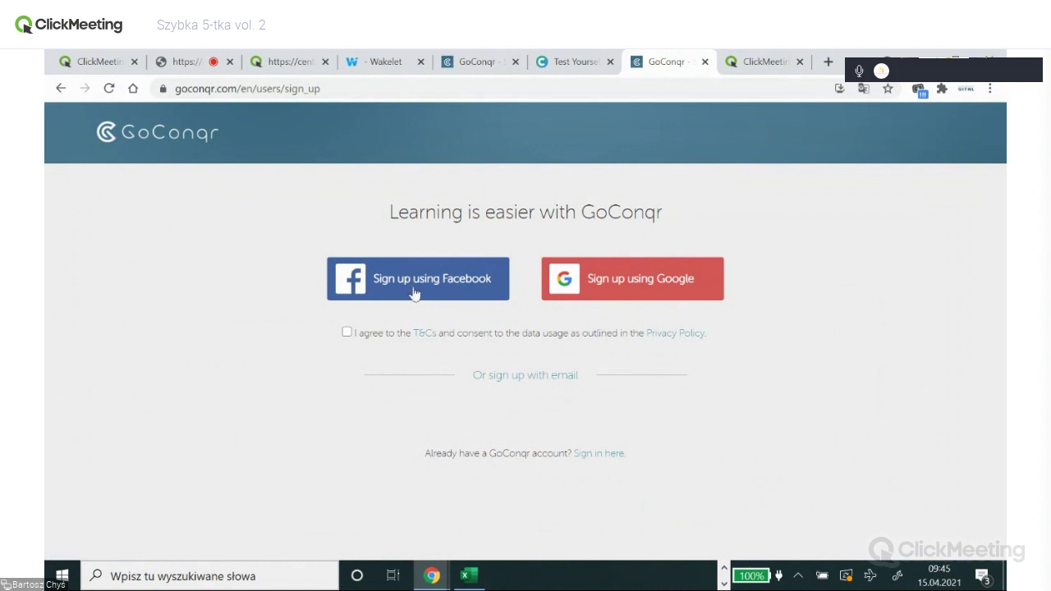
left_click(349, 334)
left_click(582, 292)
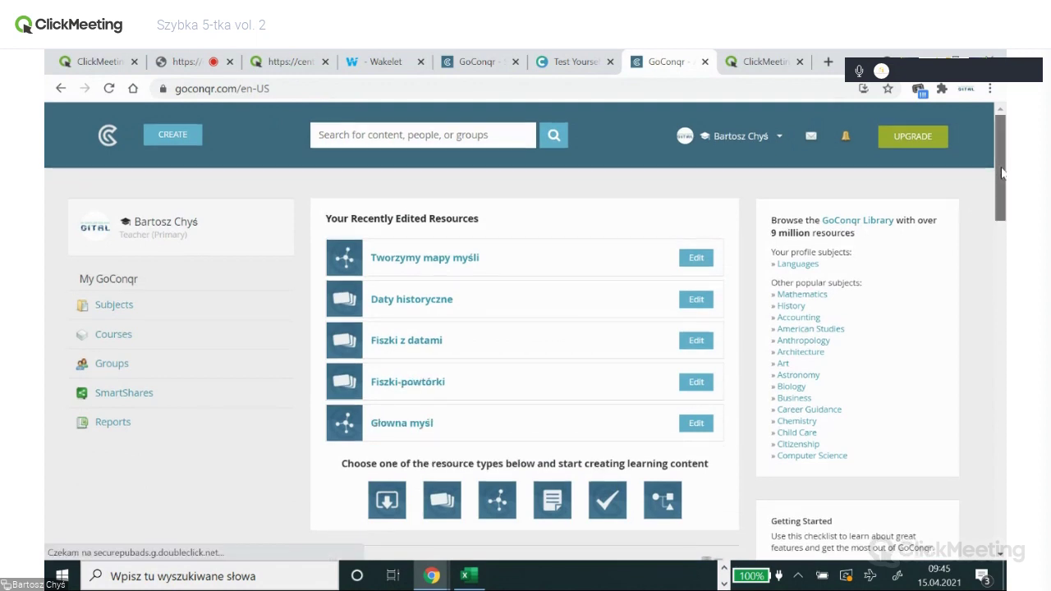
- Create a new flashcard deck from the GoConqr home page and dismiss the translation offer
scroll(999, 181, "down", 1)
scroll(1000, 186, "up", 1)
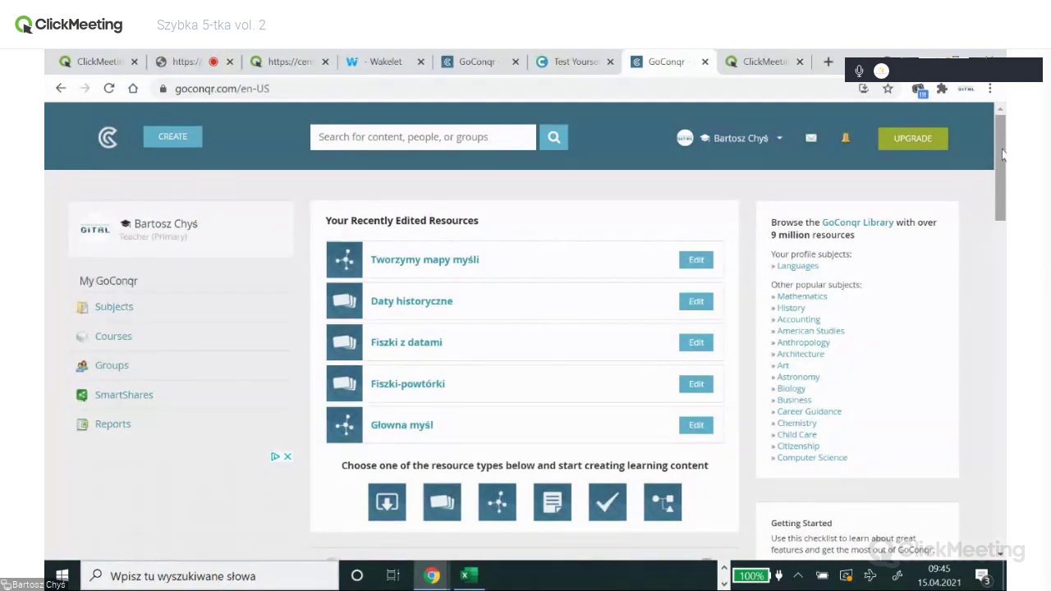
left_click(165, 140)
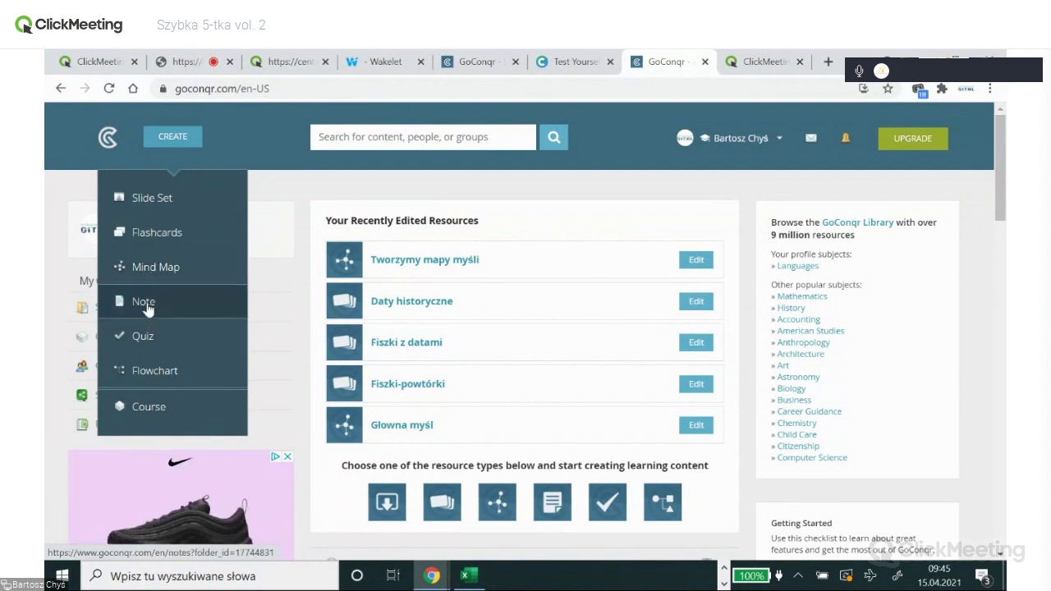
left_click(169, 246)
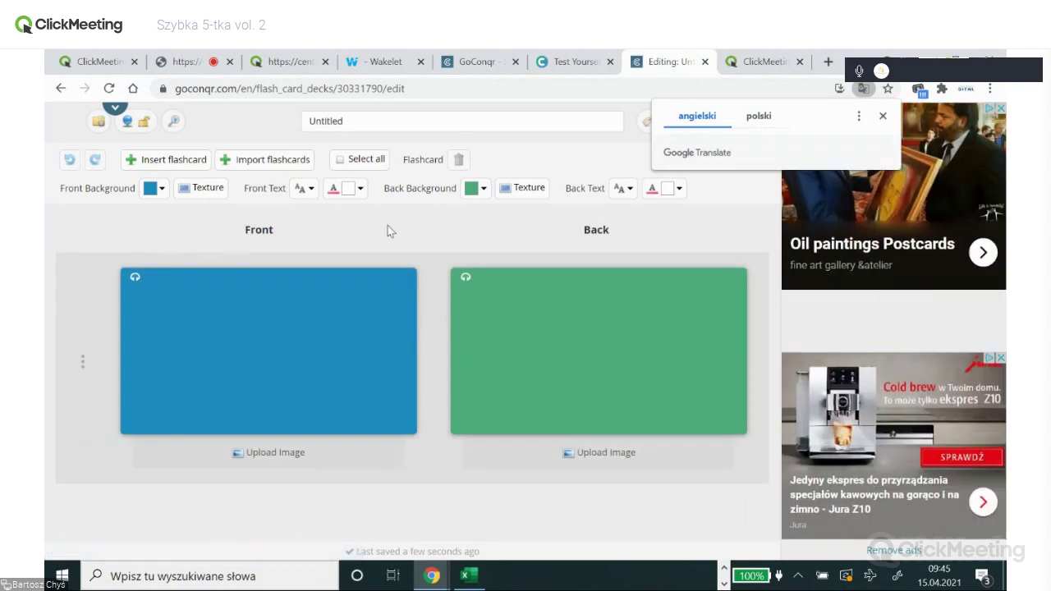
left_click(882, 118)
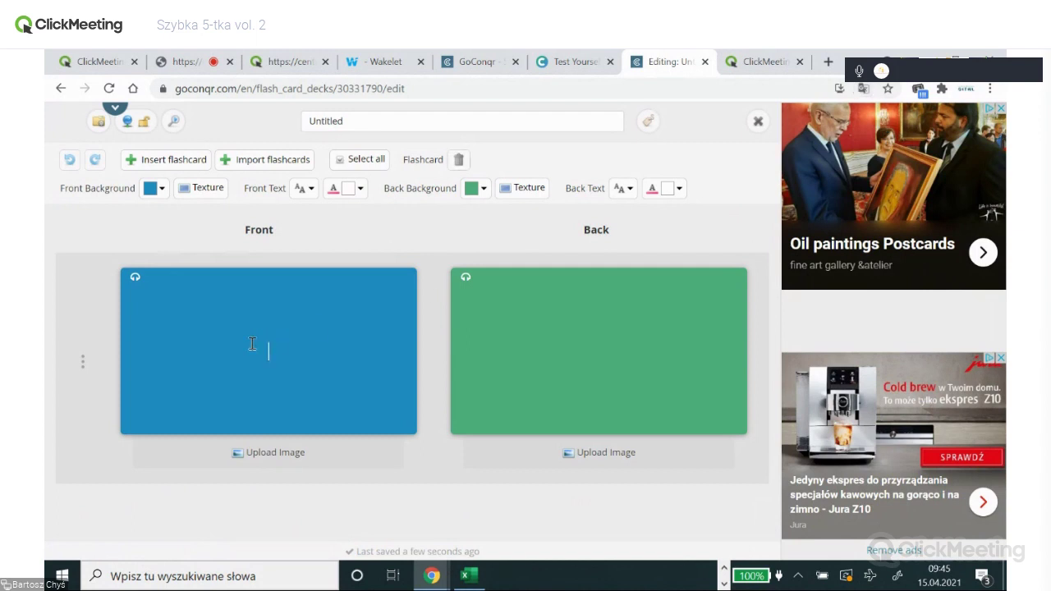
- Title the flashcard deck "Daty historyczne" in its resource details and save them
left_click_drag(376, 126, 302, 121)
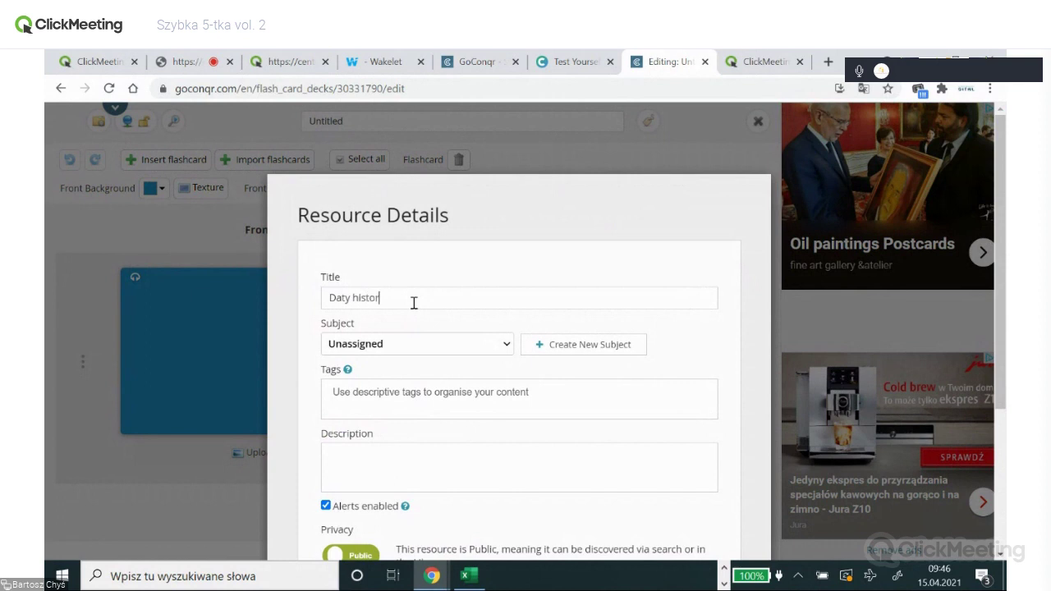
type("e")
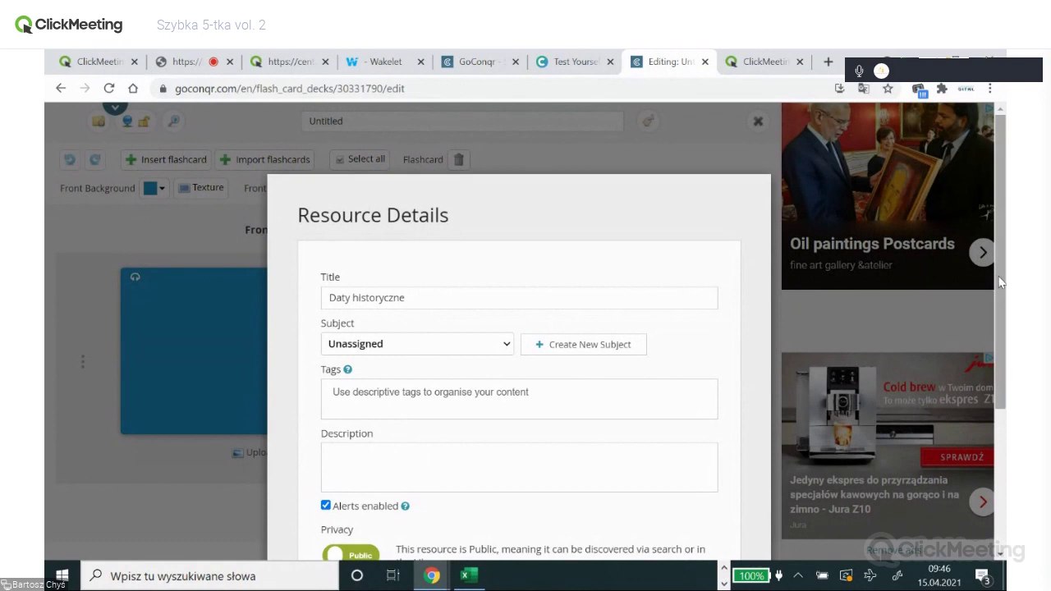
scroll(998, 328, "down", 1)
left_click_drag(997, 328, 993, 423)
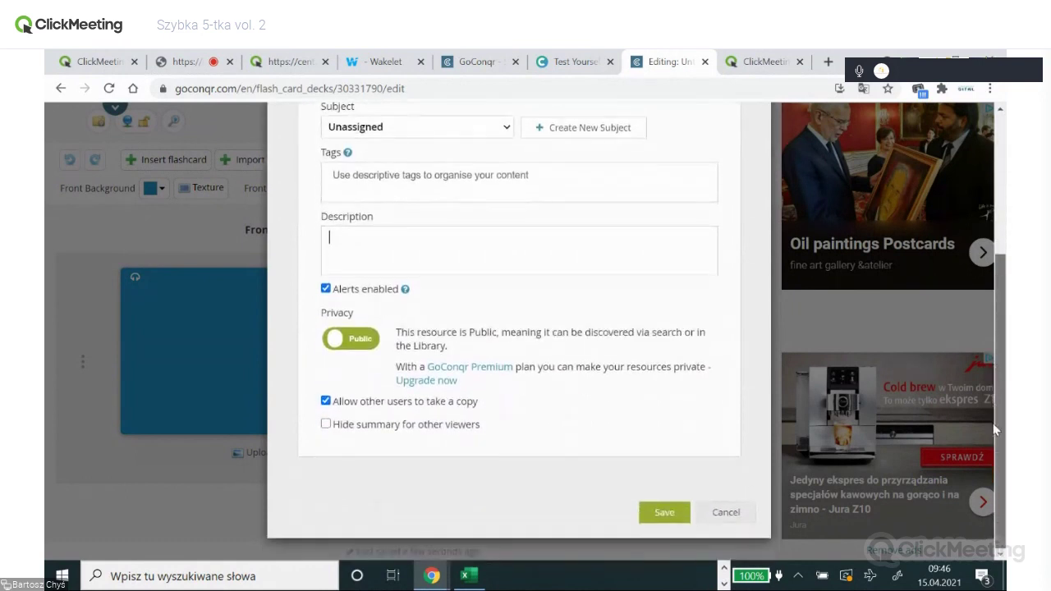
left_click(674, 516)
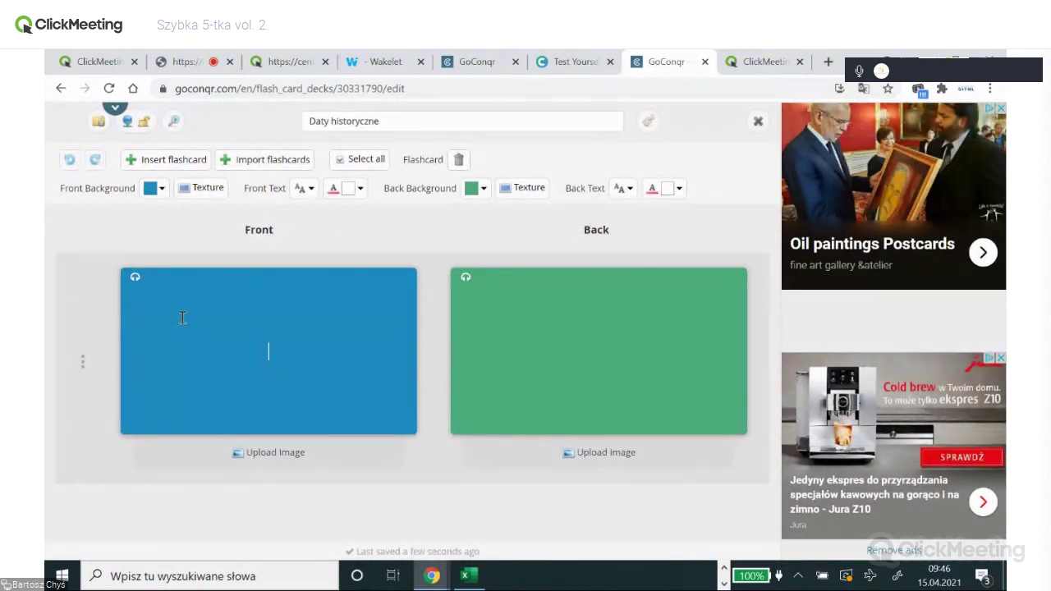
- Fill in the first flashcard with "1410" on the front and "Bitwa pod Grunwaldem" on the back
type("1410")
left_click(555, 379)
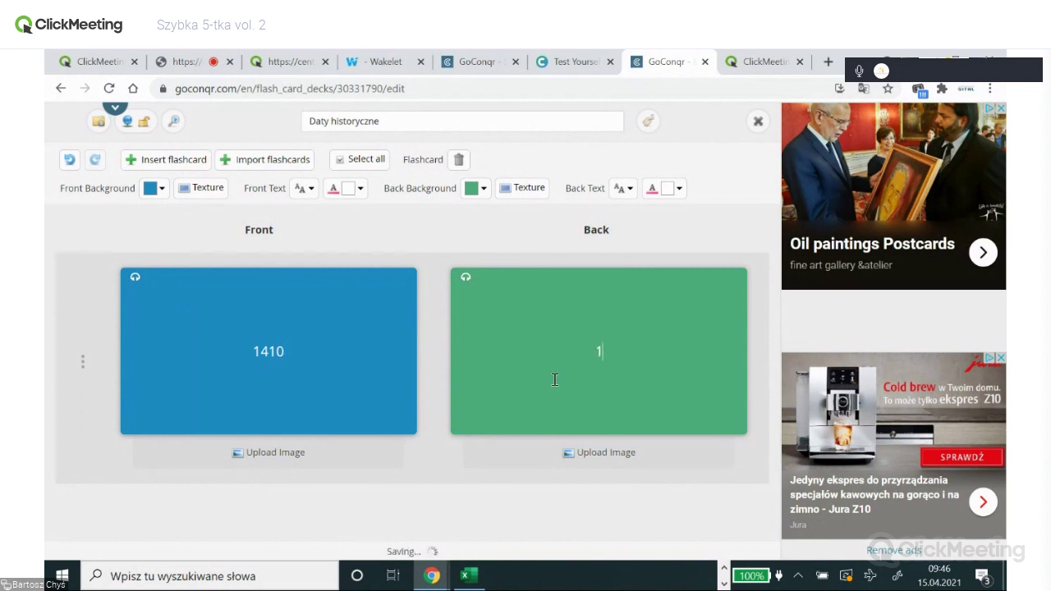
type("Bitwa pod ")
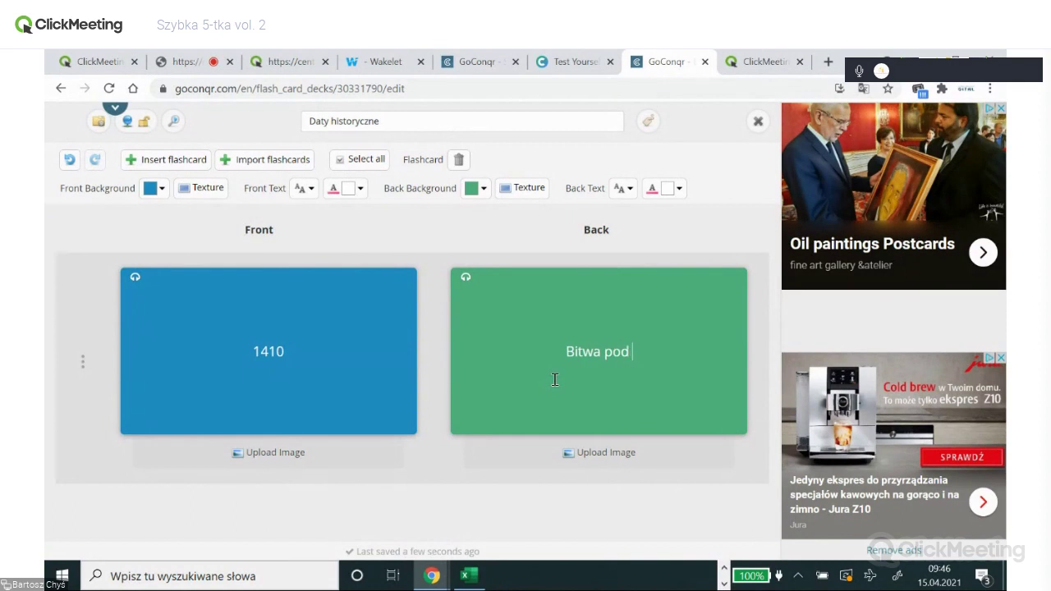
type("Grun")
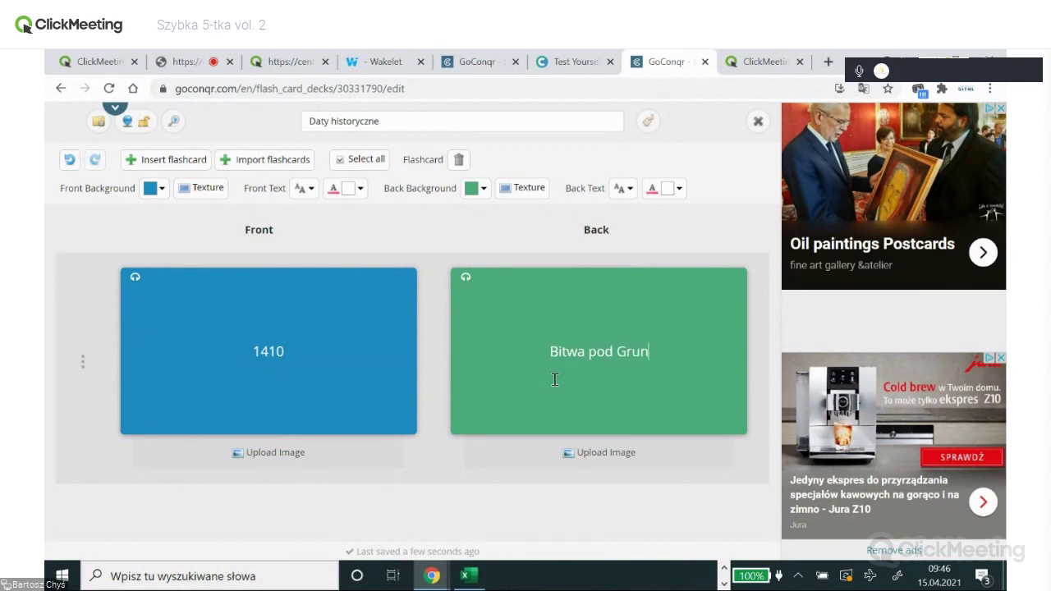
type("waldem")
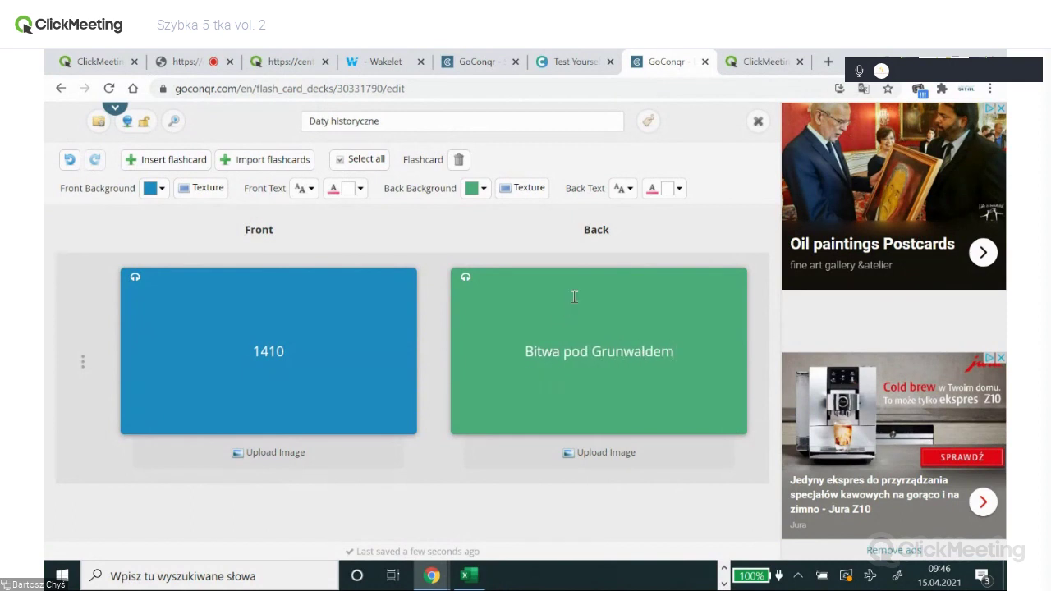
- Try the Slab Serif font on the card's back text, and set it to Handwriting two
left_click(629, 191)
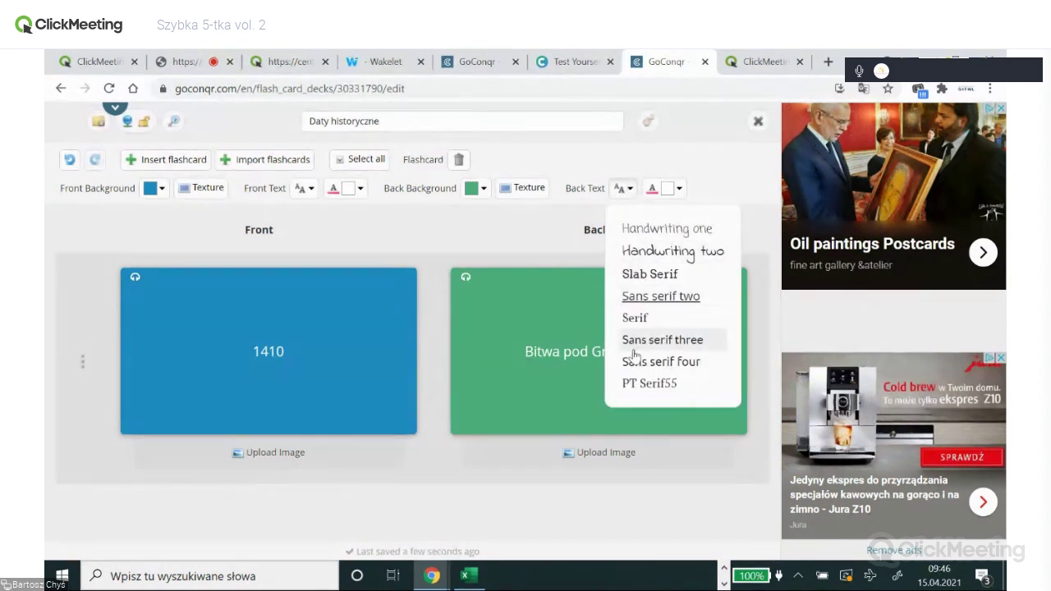
left_click(653, 279)
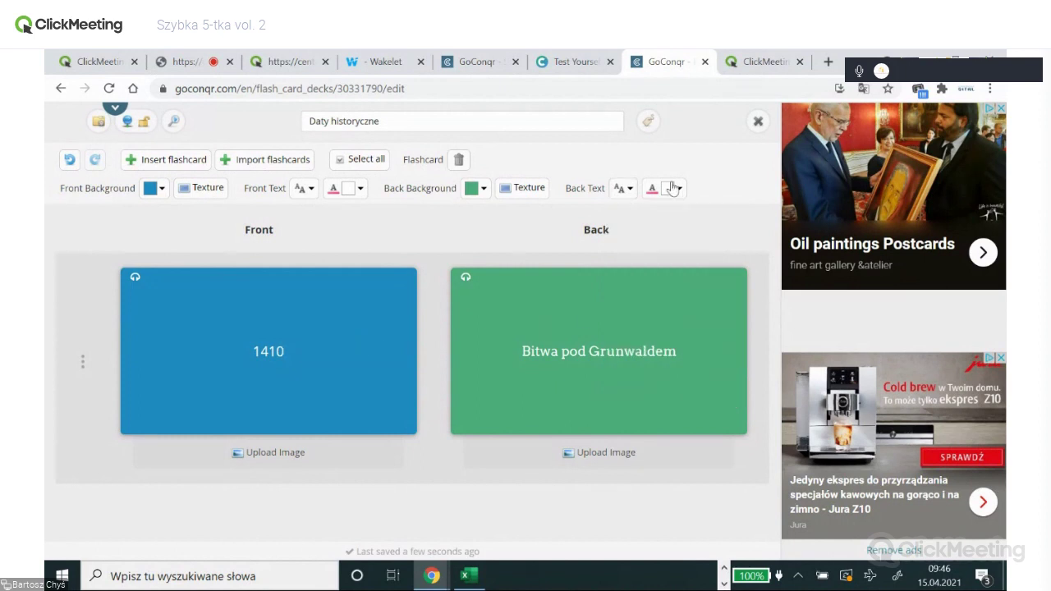
left_click(626, 191)
left_click(655, 253)
left_click(519, 356)
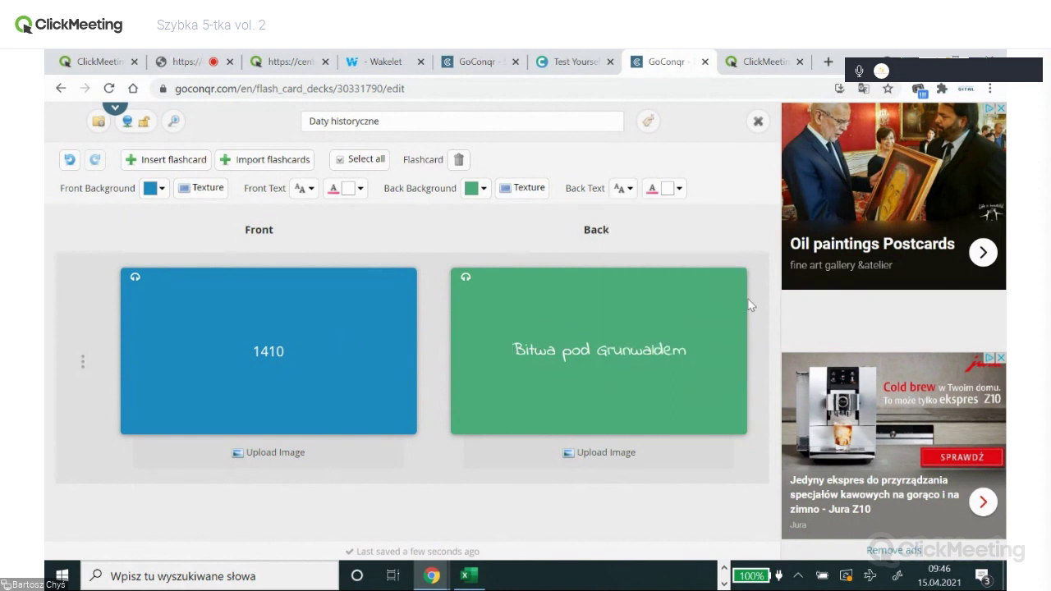
- Try a different sans serif font for the "1410" text on the card's front
left_click_drag(689, 353, 509, 353)
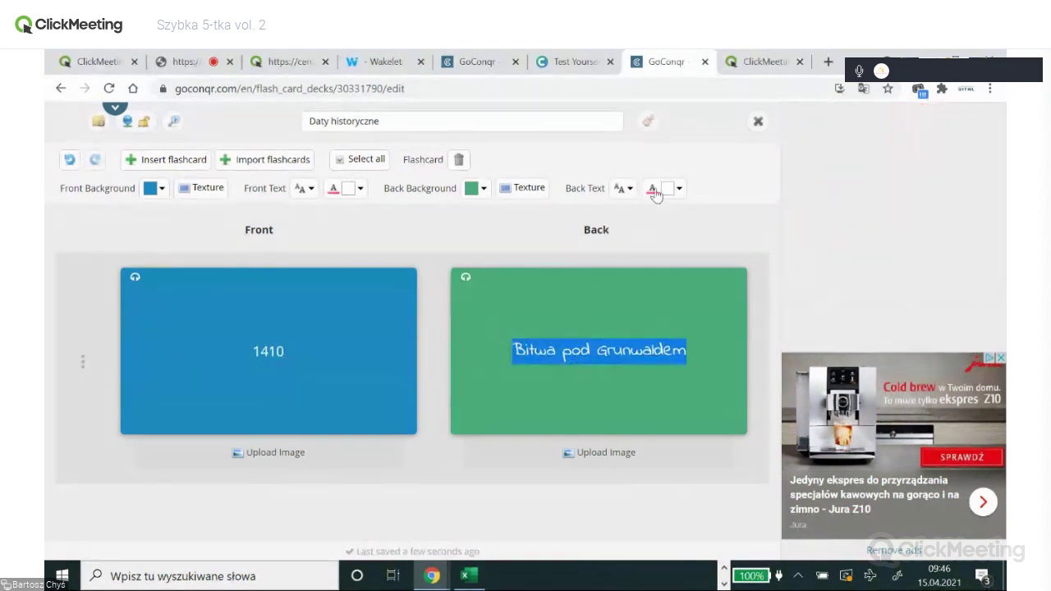
left_click(312, 352)
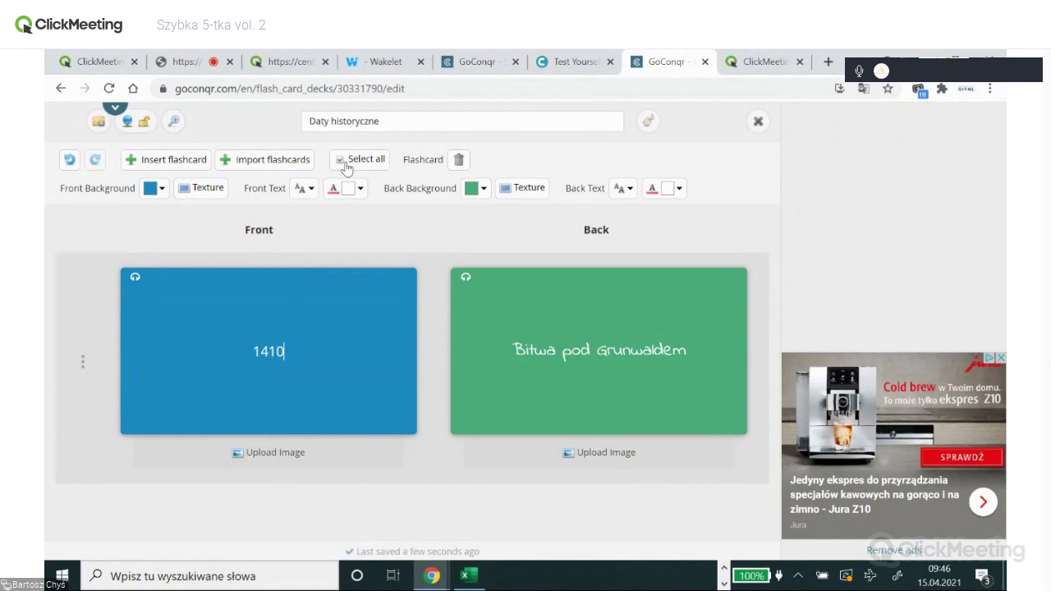
left_click(309, 192)
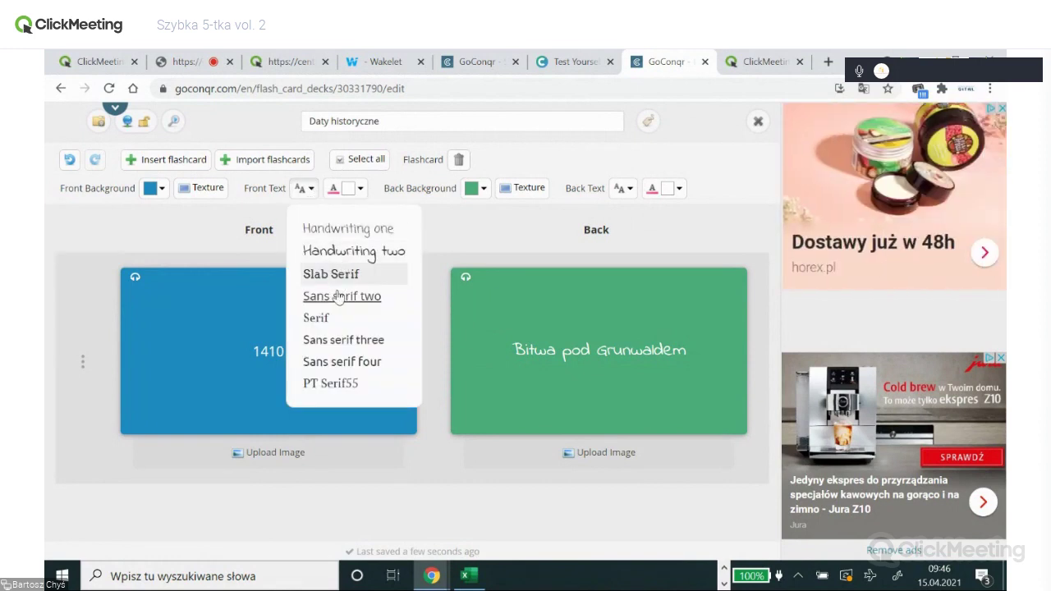
left_click(345, 349)
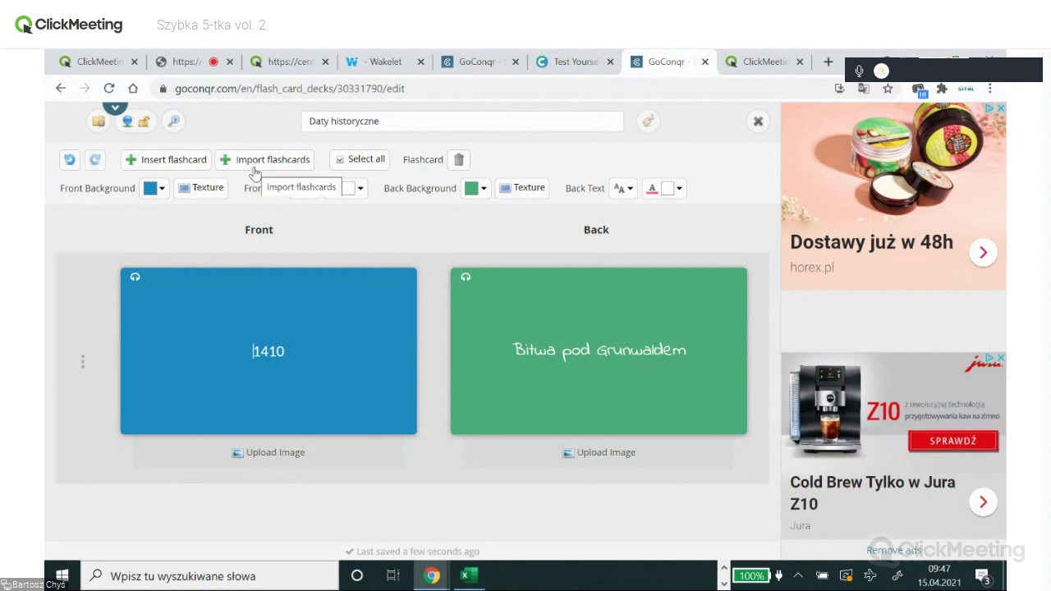
- Try to insert another flashcard, and leave the upgrade offer to create a new flashcard deck from the home page
left_click(166, 161)
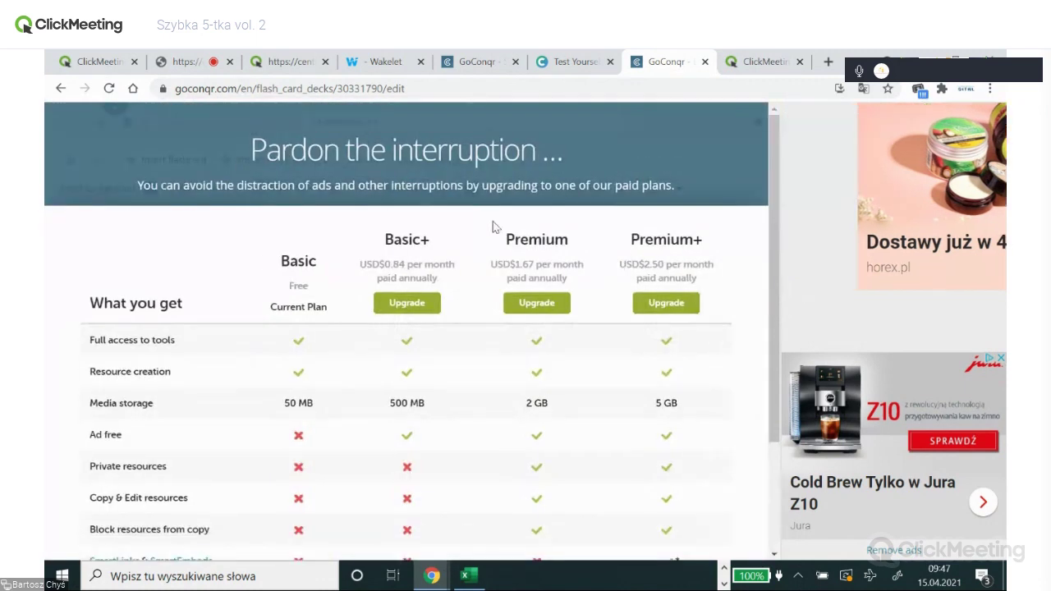
left_click(62, 90)
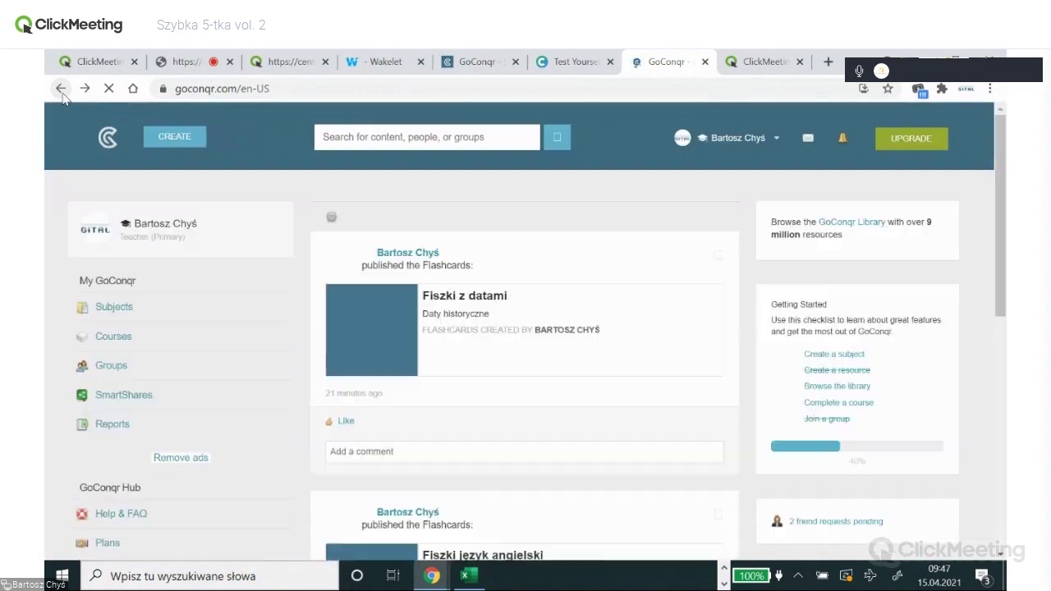
left_click(172, 143)
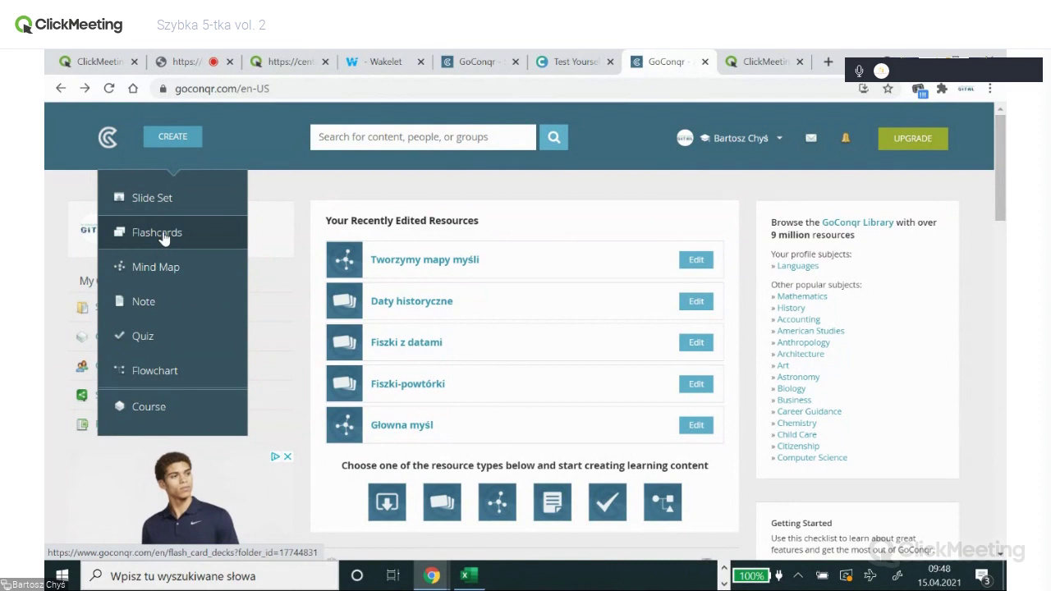
left_click(163, 234)
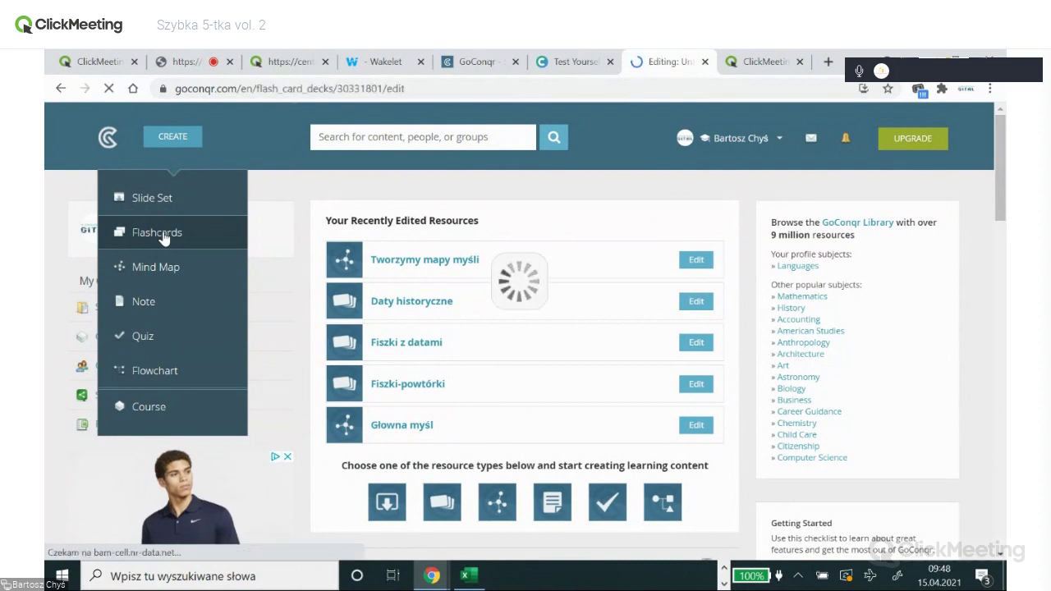
- Fill in the new deck's first flashcard with "966" on the front and "Chrzest Polski" on the back
left_click(314, 318)
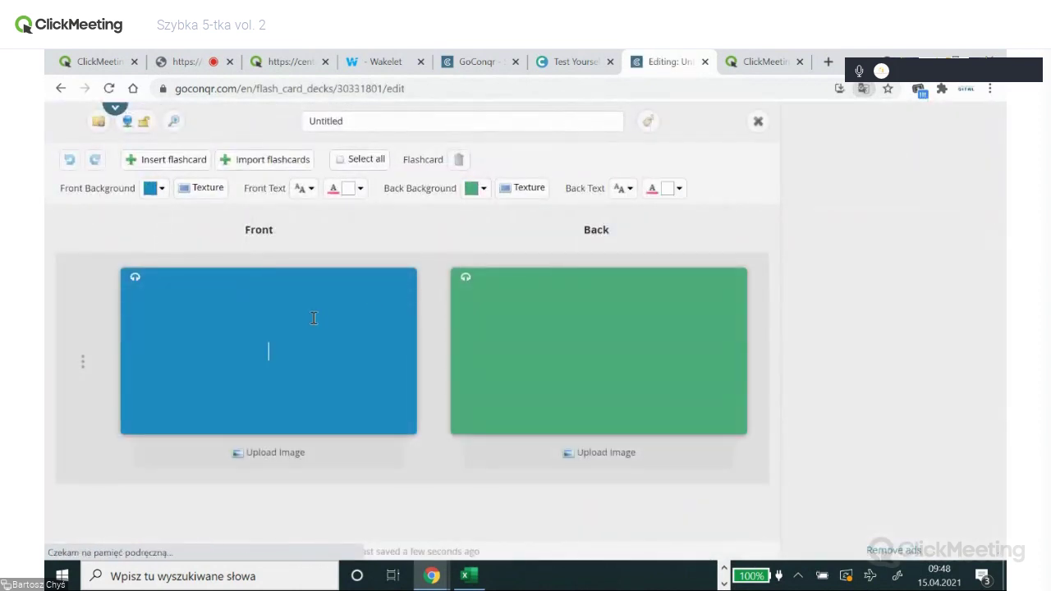
type("10")
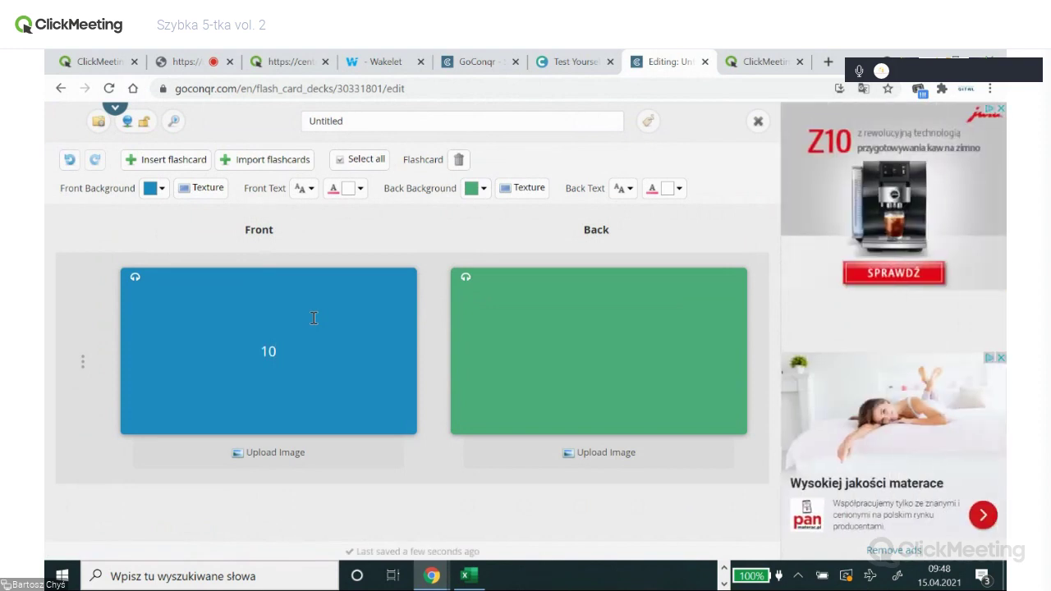
type("966")
left_click(513, 346)
type("Chrzest Polski")
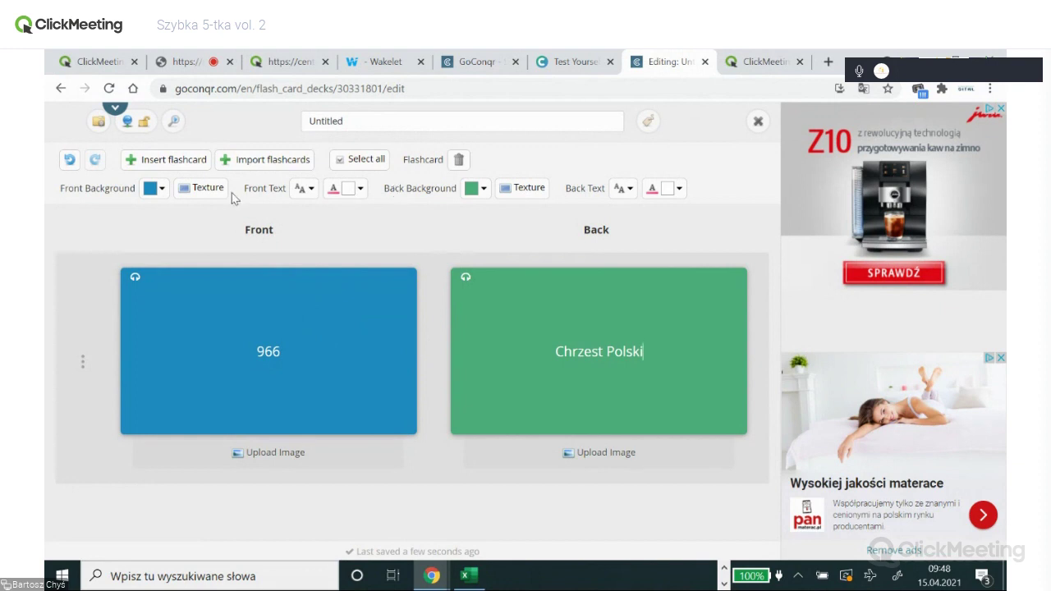
- Insert a second flashcard with "1410" on the front and "Bitwa pod Grunwaldem" on the back
left_click(177, 161)
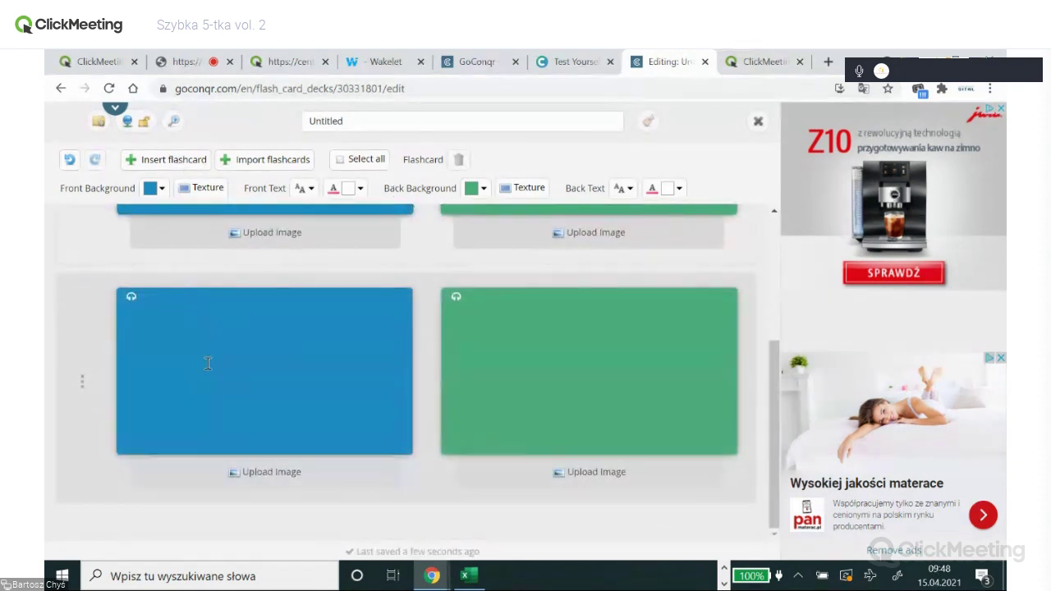
type("1410")
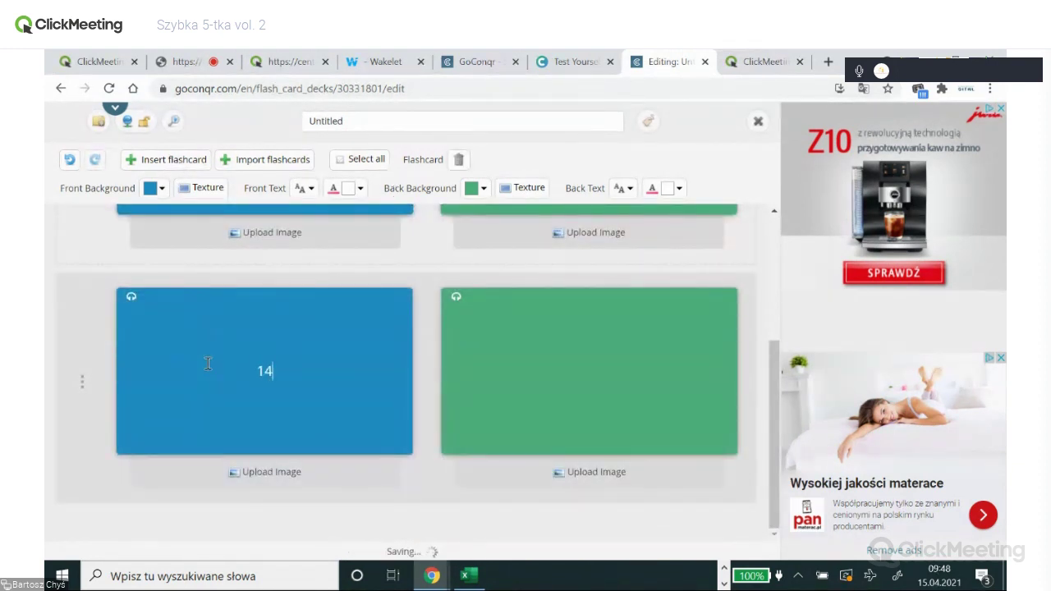
left_click(476, 374)
type("Bitwa p")
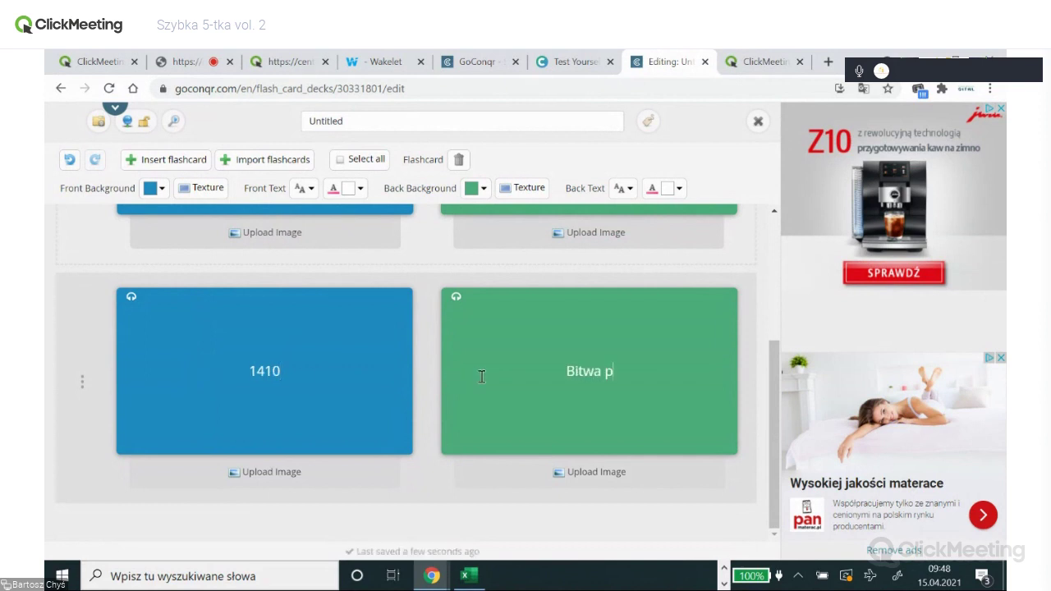
type("od Grunwaldem")
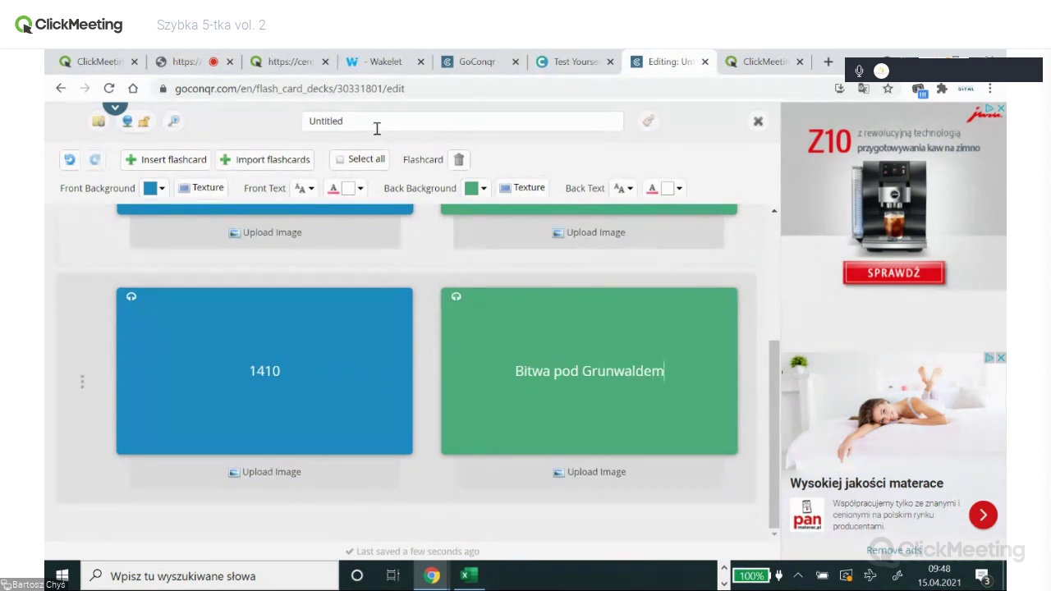
- Title the flashcard deck "Daty historyczne" in its resource details and save them
left_click_drag(374, 121, 287, 122)
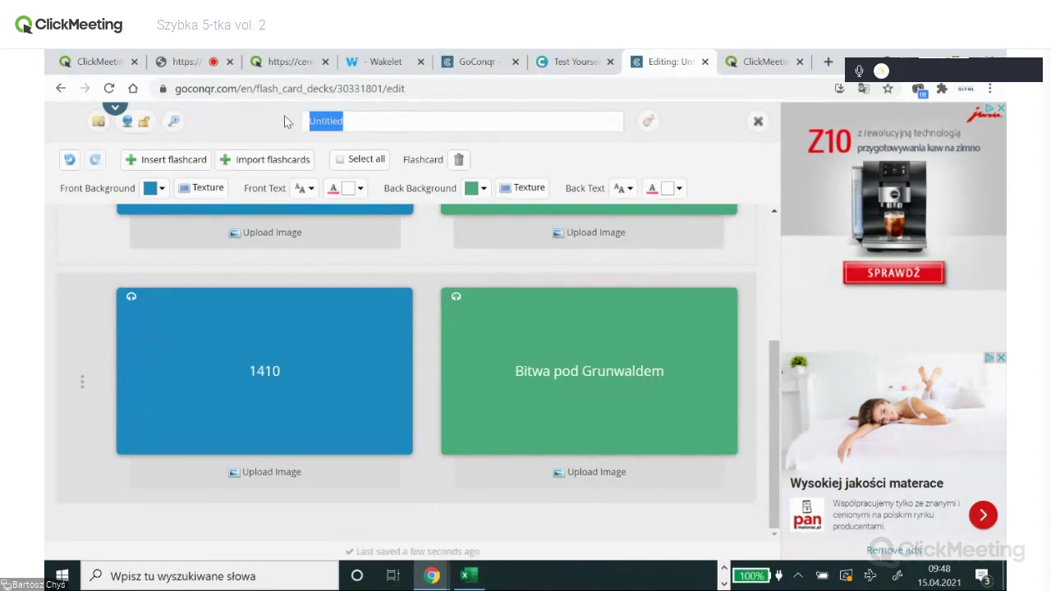
left_click(367, 121)
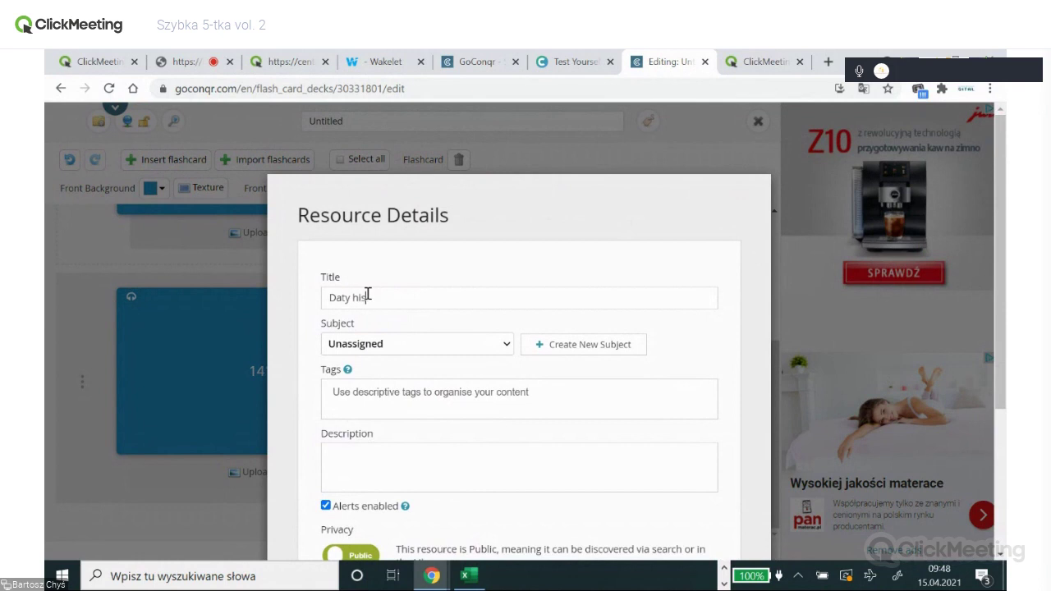
type("Daty historyczne")
scroll(740, 429, "down", 2)
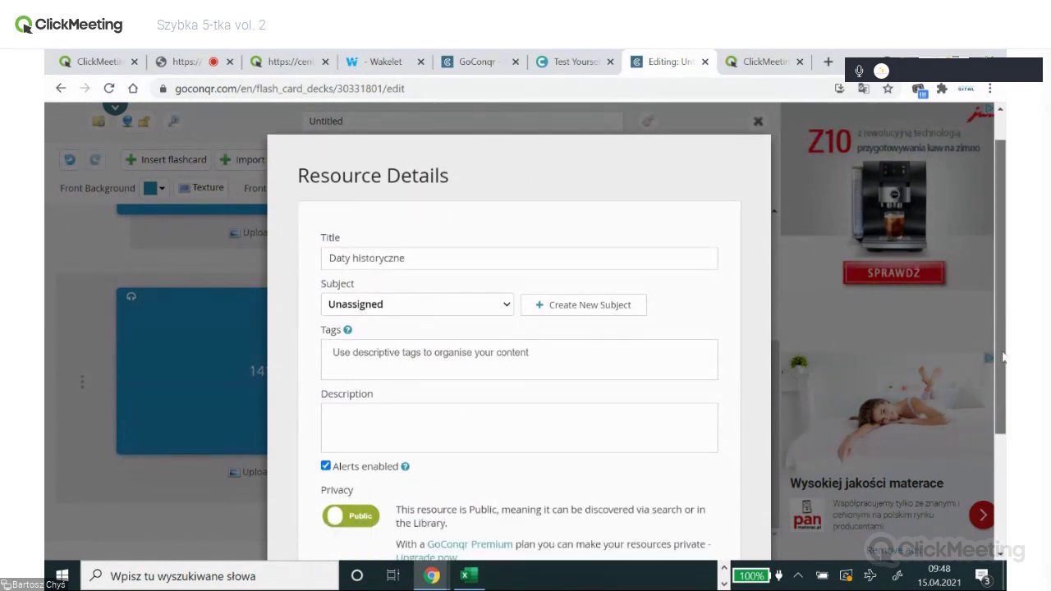
left_click(670, 557)
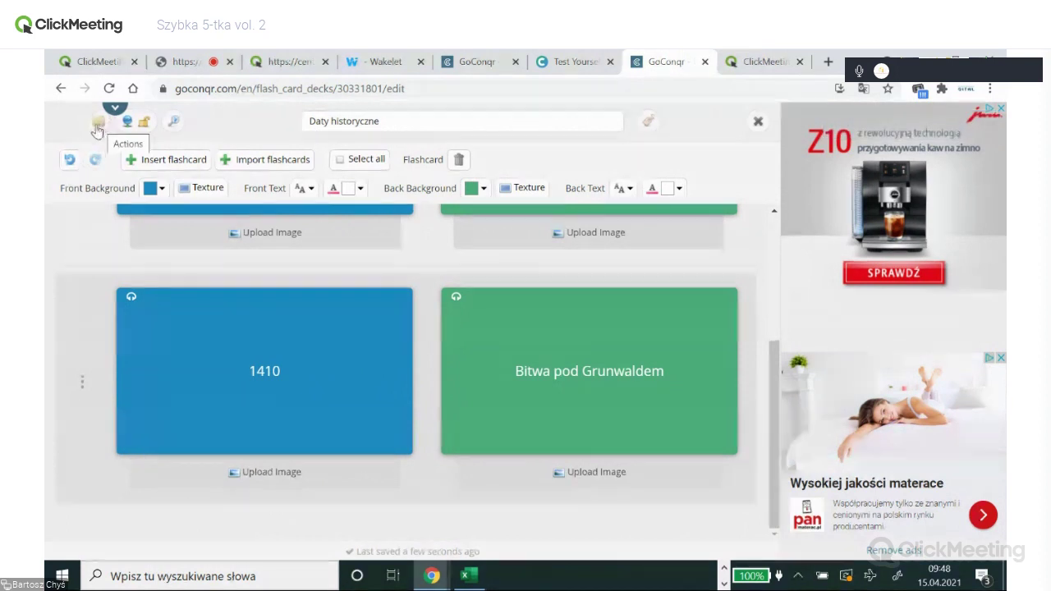
- Examine the deck's options for posting to a blog or social media, highlighting the embed code and the URL, and return to the editor
left_click(100, 125)
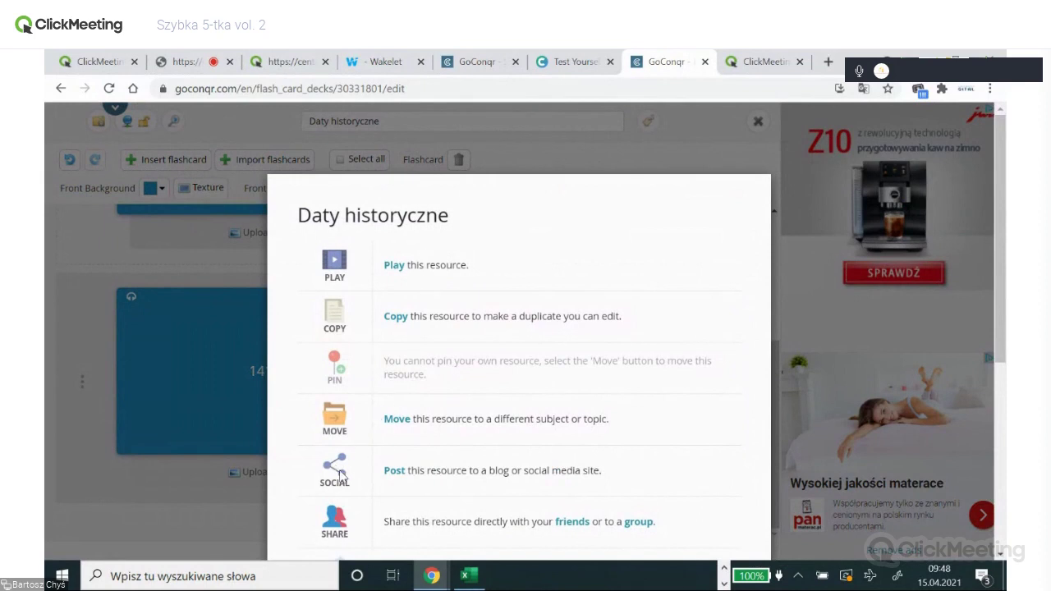
left_click(394, 473)
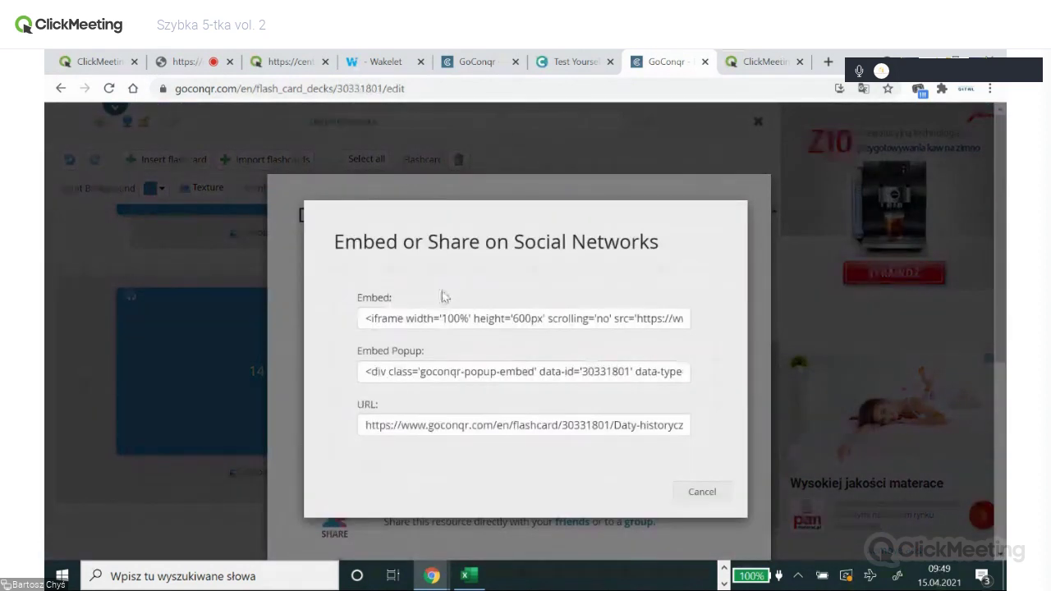
left_click_drag(363, 319, 694, 326)
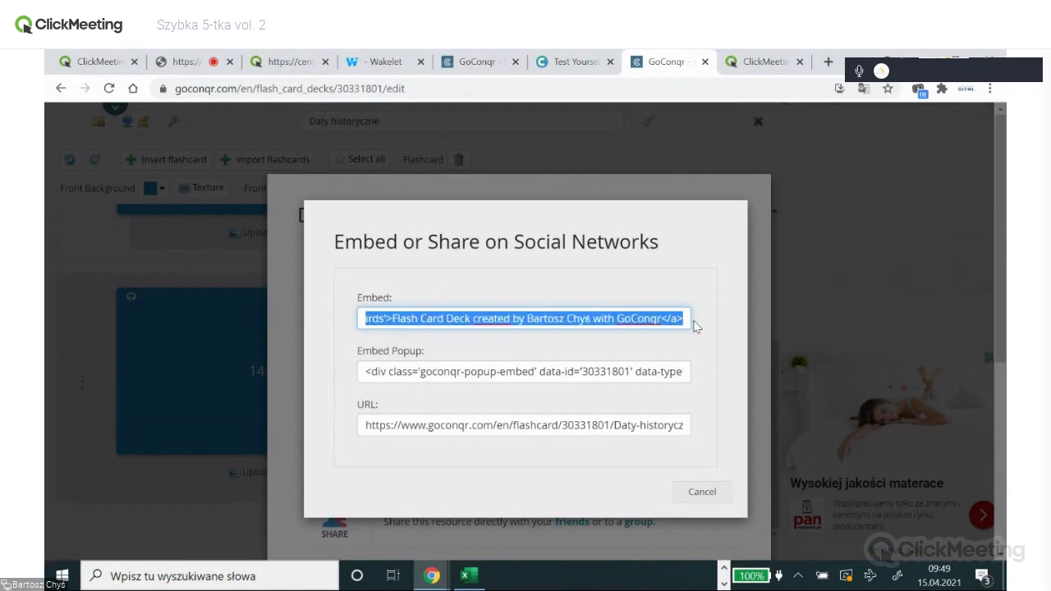
left_click(372, 425)
left_click_drag(442, 424, 684, 424)
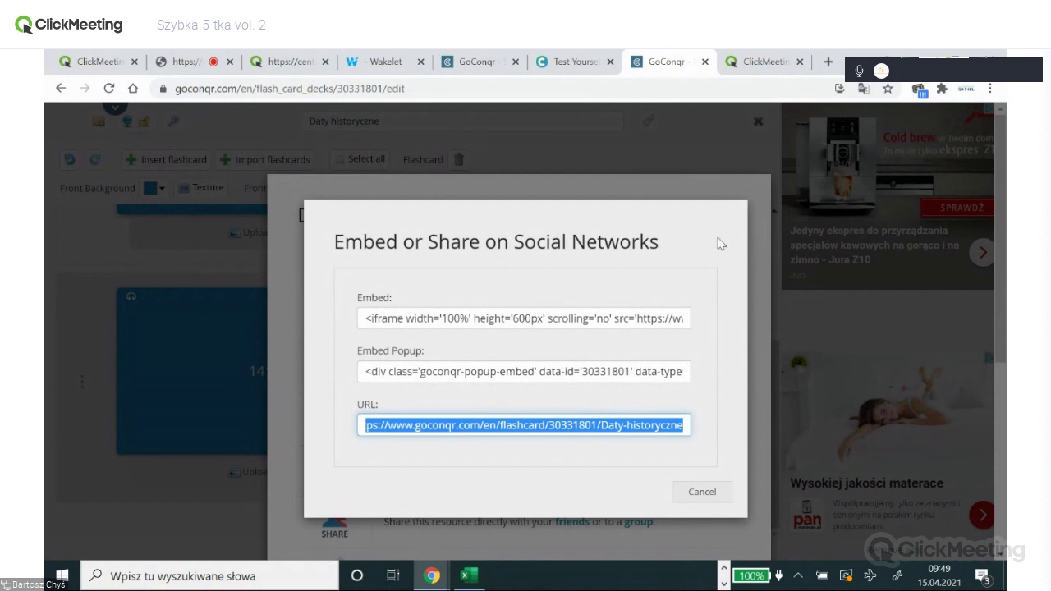
left_click(704, 493)
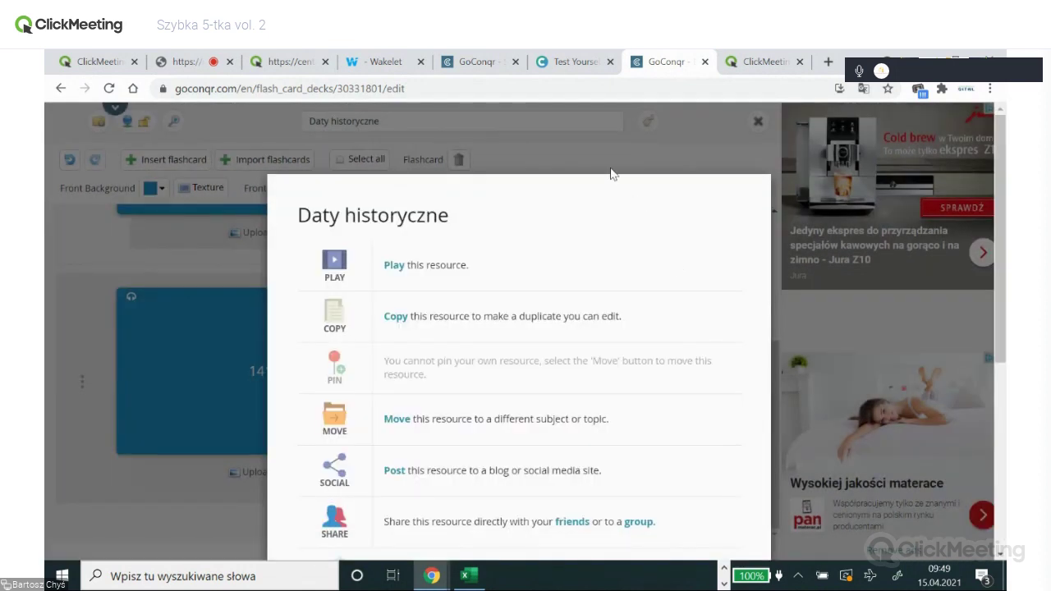
left_click(206, 254)
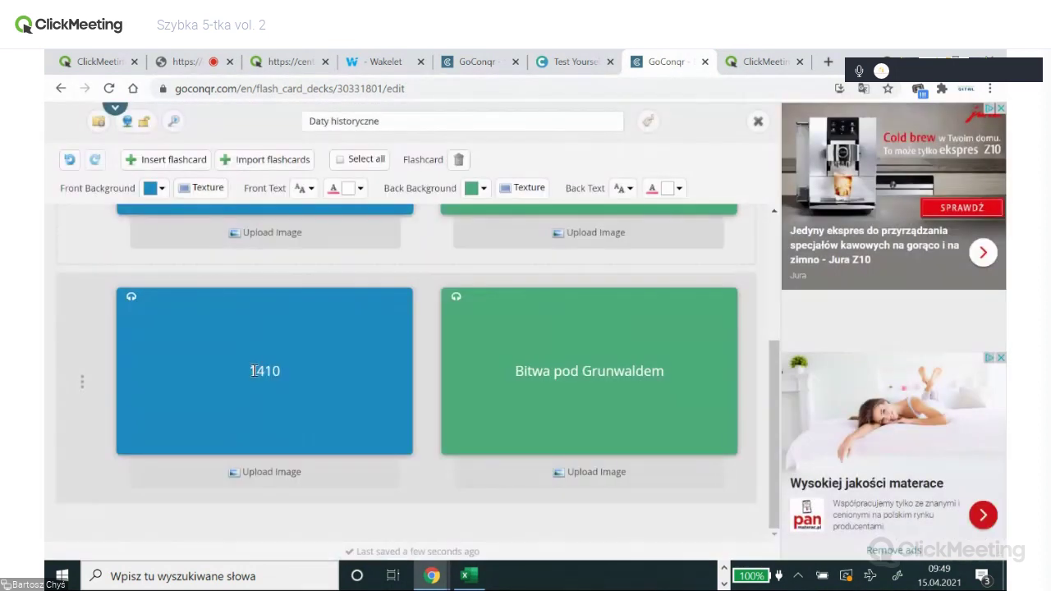
- View the options for adding audio to the front of the "1410" flashcard, and leave the media library without adding a file
left_click(132, 299)
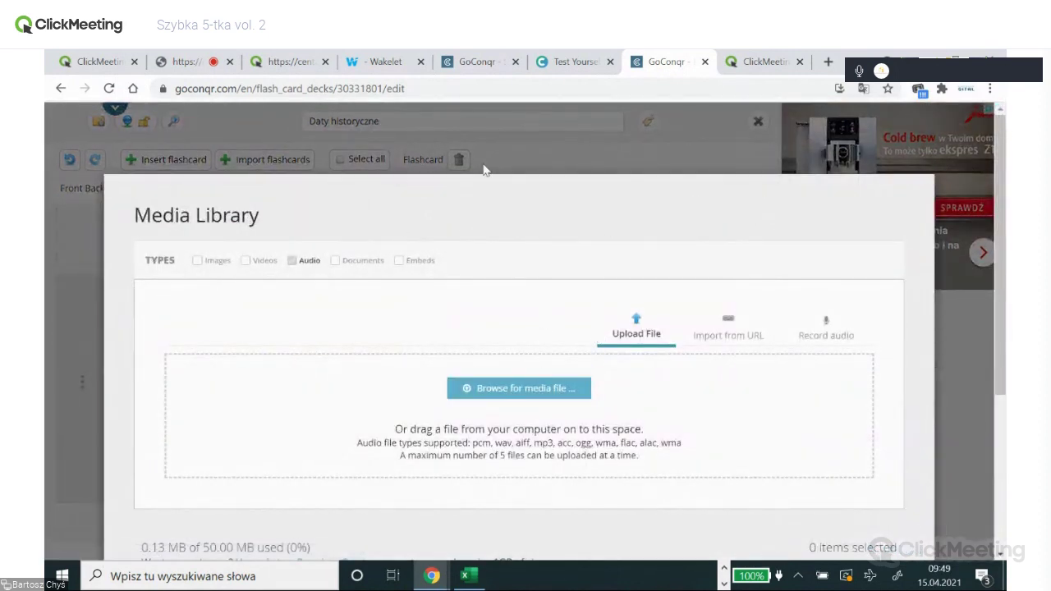
left_click(75, 290)
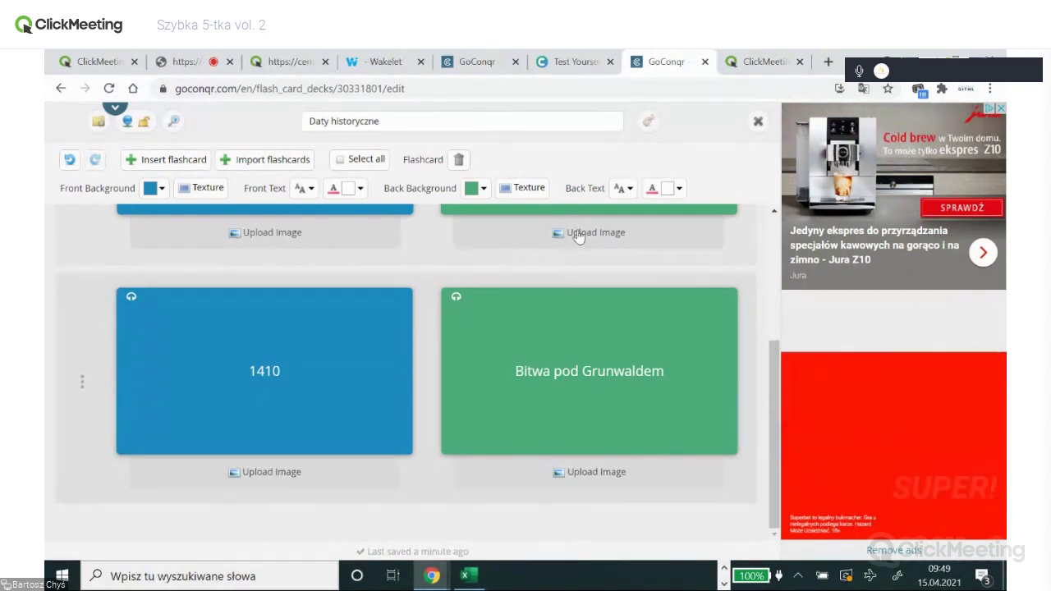
- Switch to the ClickMeeting room and end the screen sharing
left_click(196, 69)
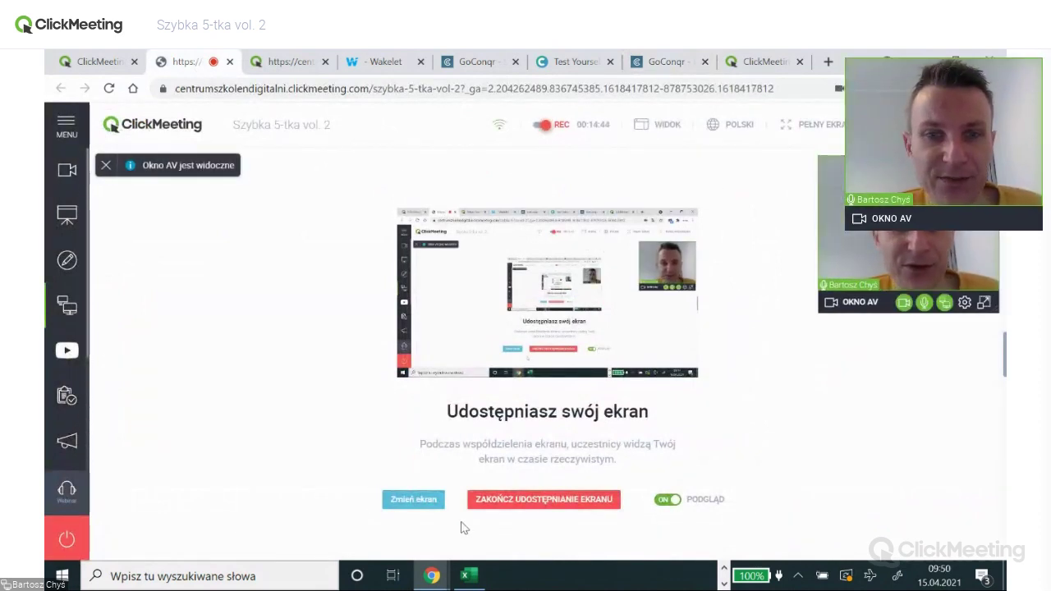
left_click(527, 501)
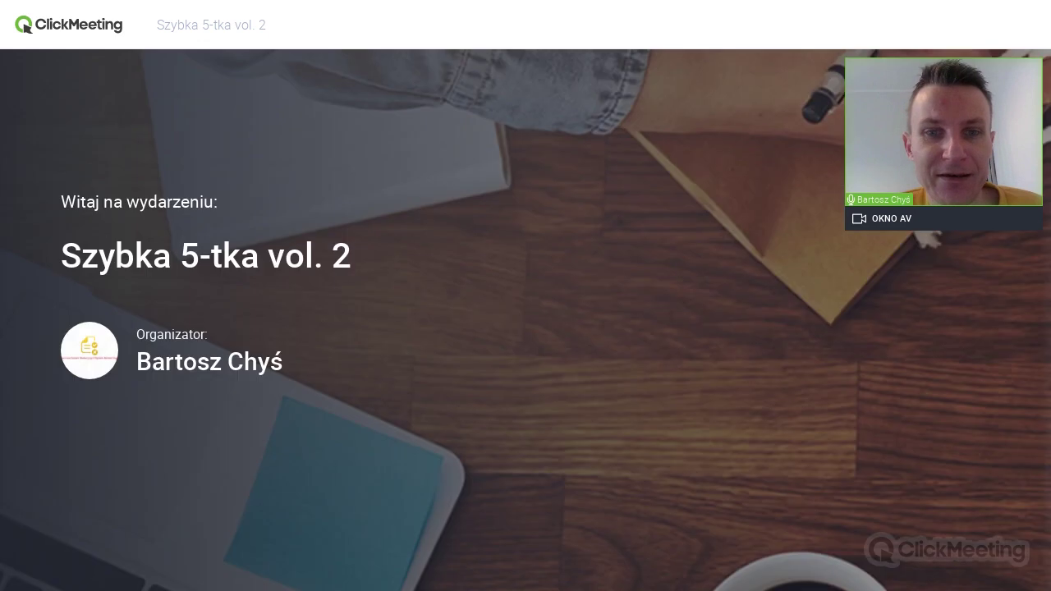